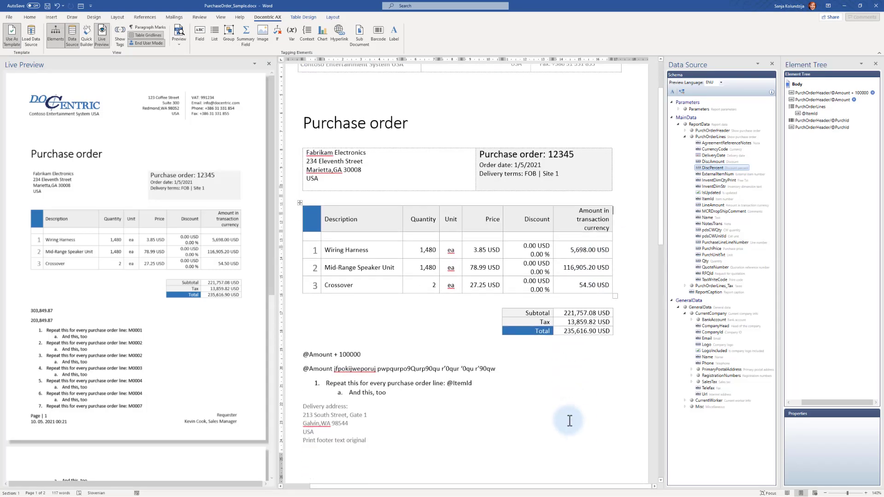
scroll(570, 420, down, 3)
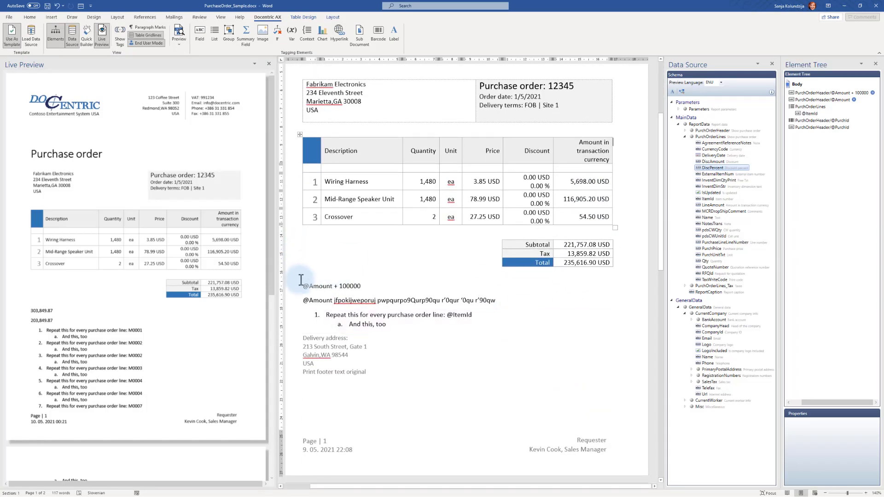
click(342, 286)
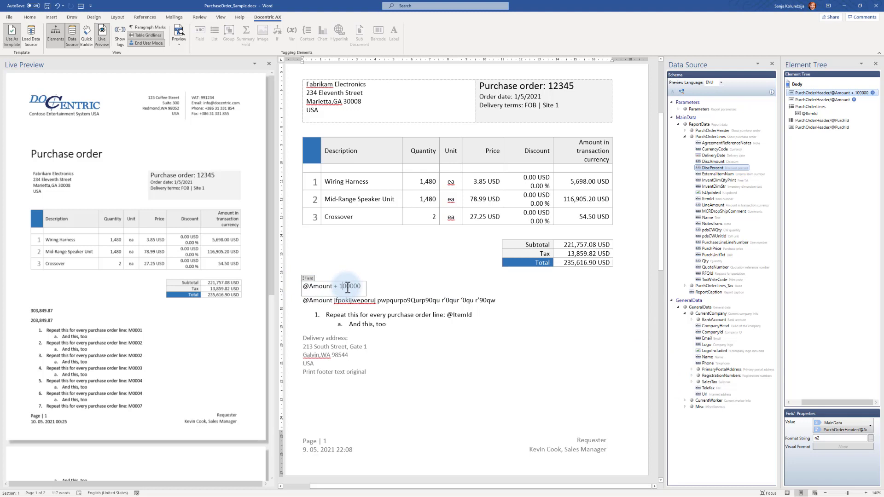
click(390, 300)
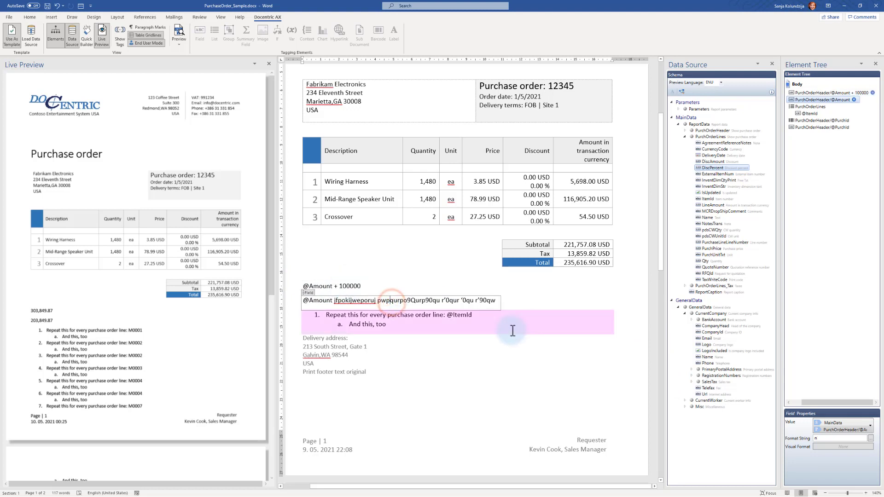
click(843, 99)
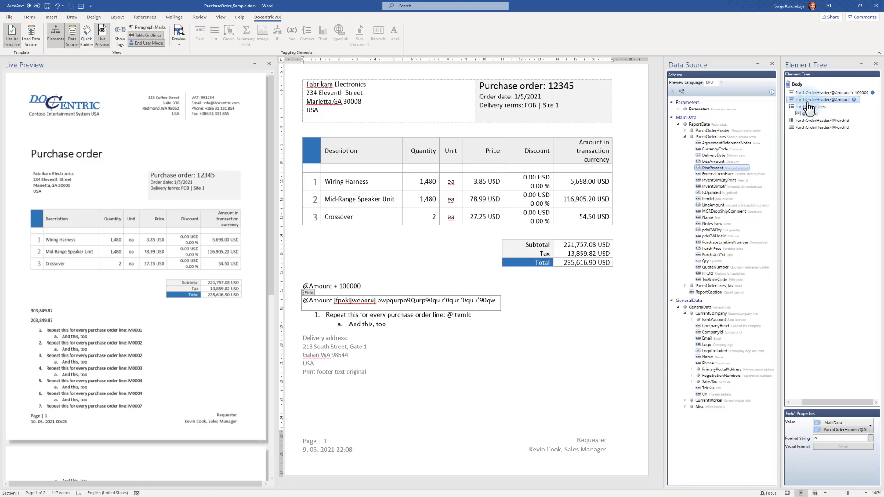
click(857, 101)
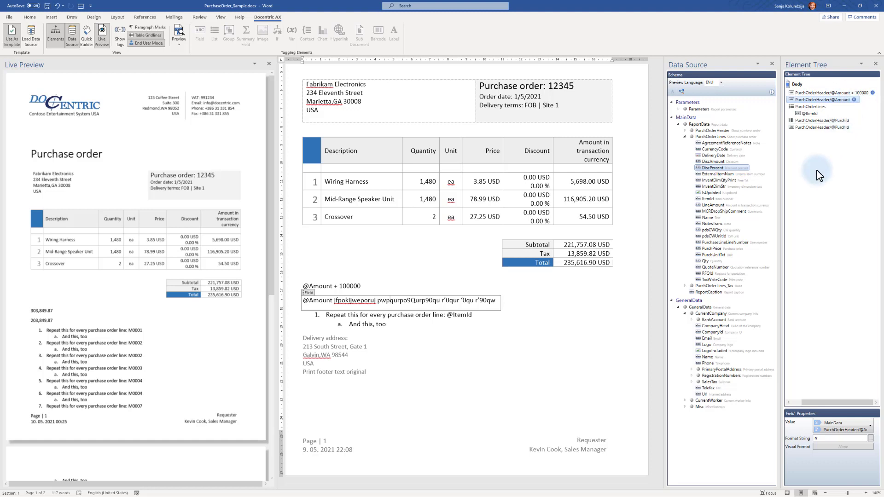
Delete the repeating purchase order lines list and the leftover empty 'a.' list line
click(307, 306)
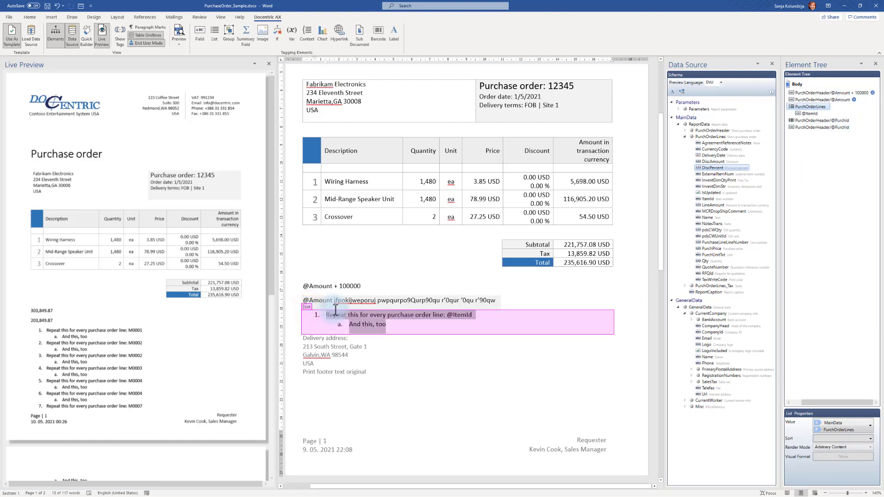
key(Delete)
click(287, 317)
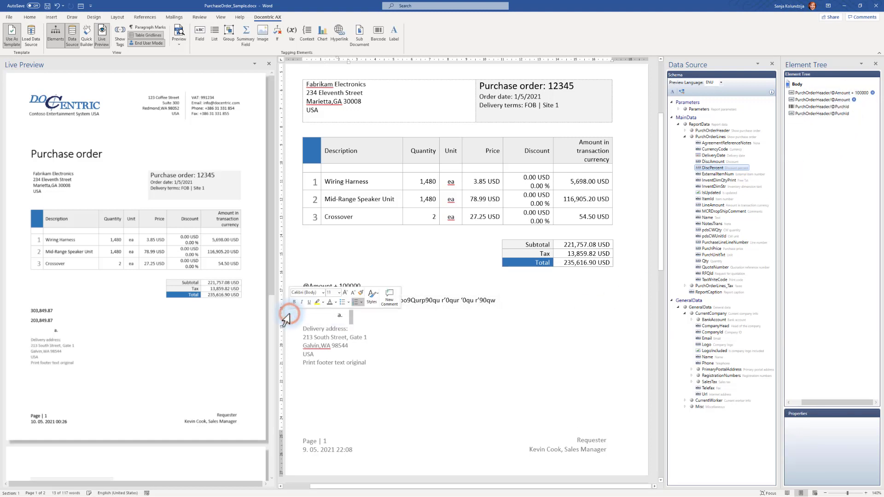
key(Delete)
click(428, 302)
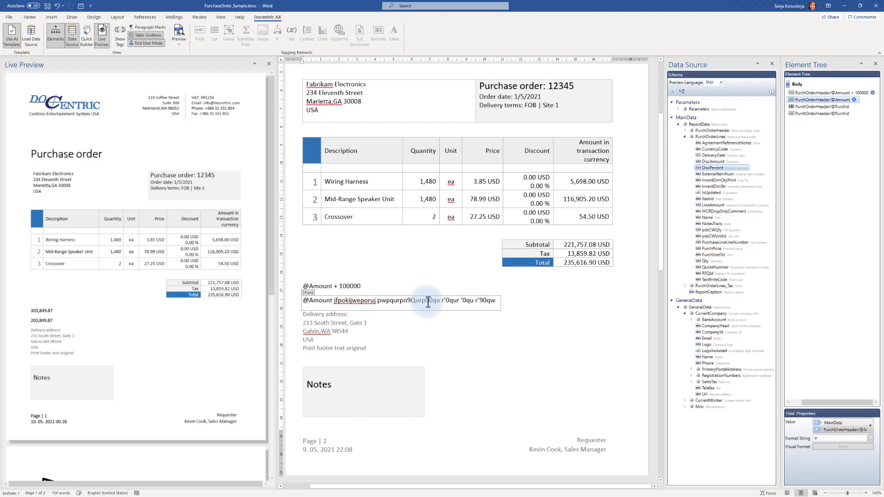
click(429, 302)
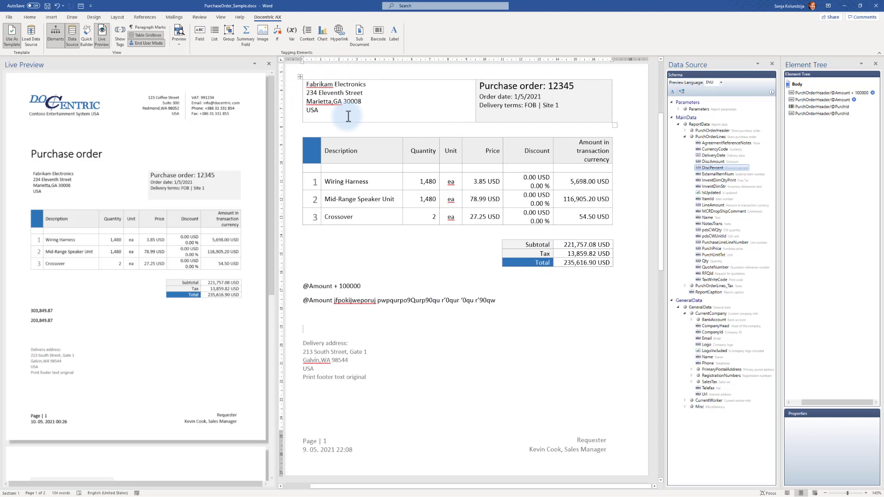
click(308, 112)
click(200, 33)
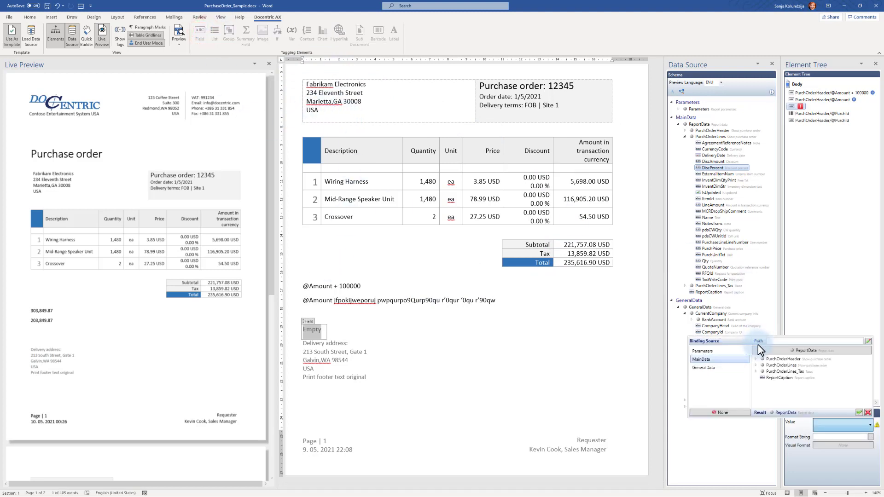
double_click(783, 359)
scroll(806, 378, down, 5)
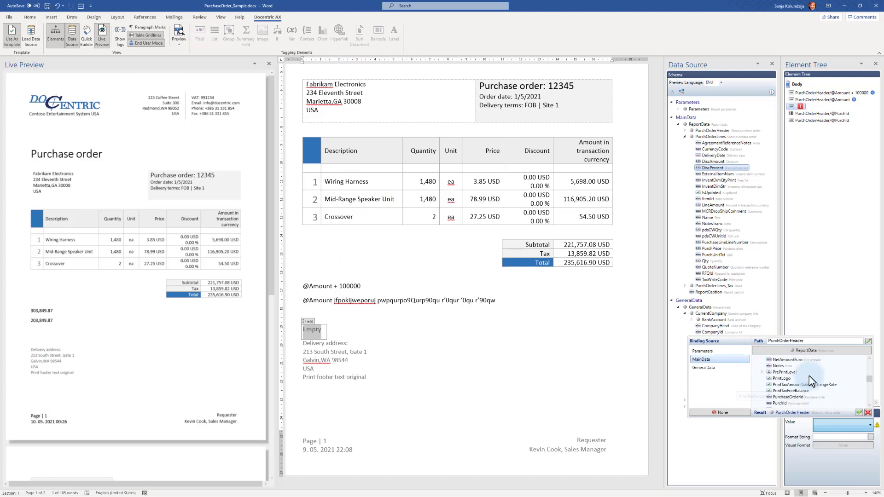
double_click(780, 403)
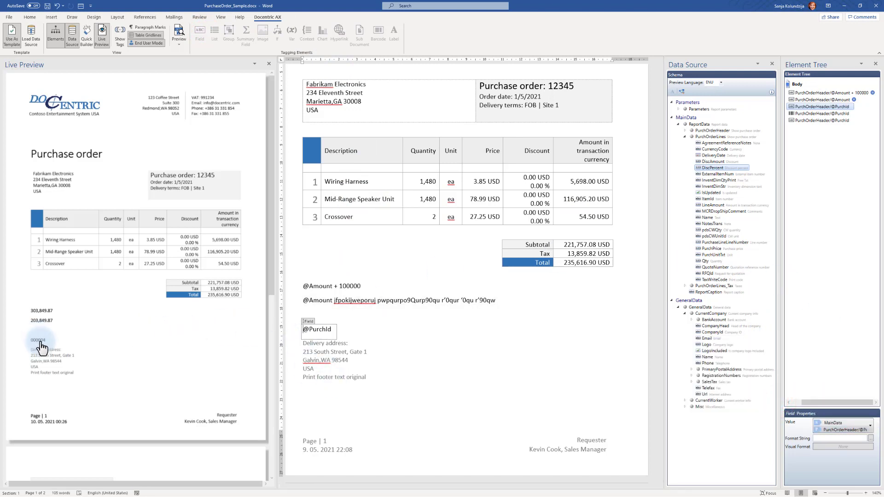
click(323, 330)
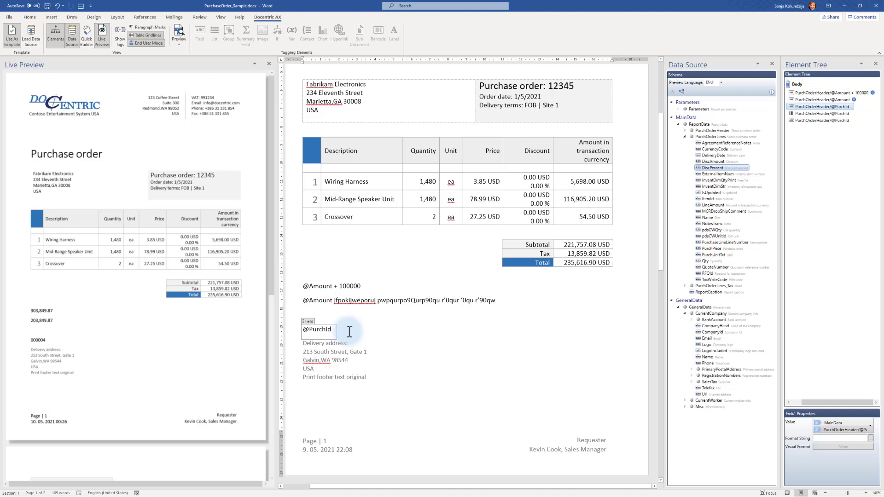
click(317, 329)
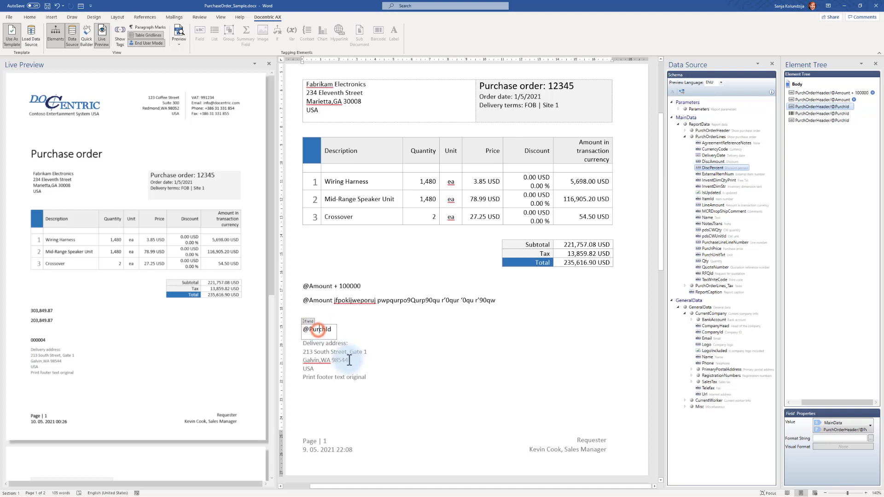
click(332, 330)
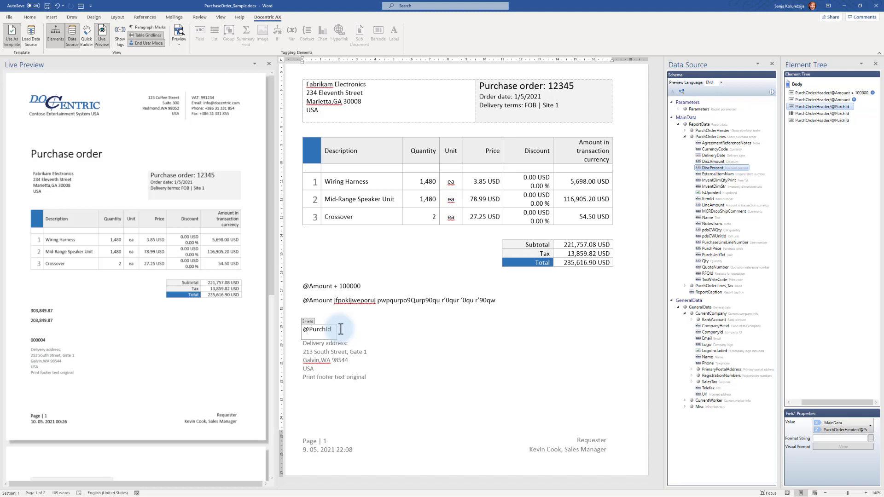
key(Return)
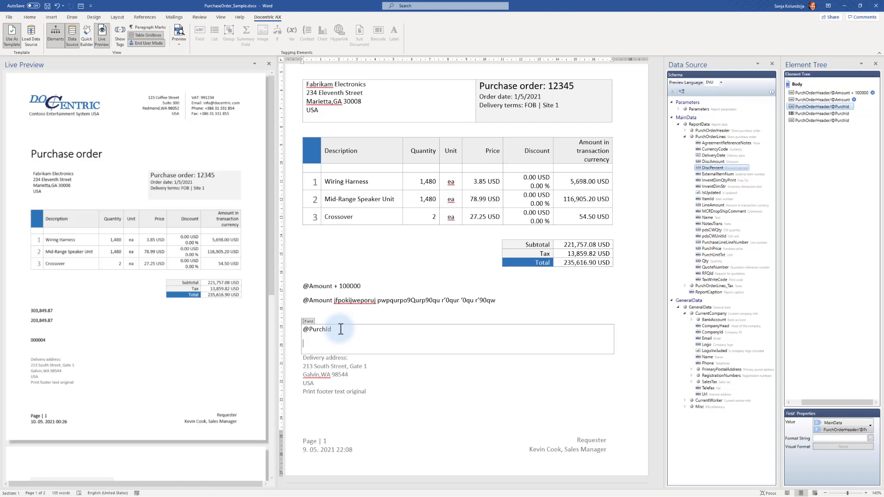
key(BackSpace)
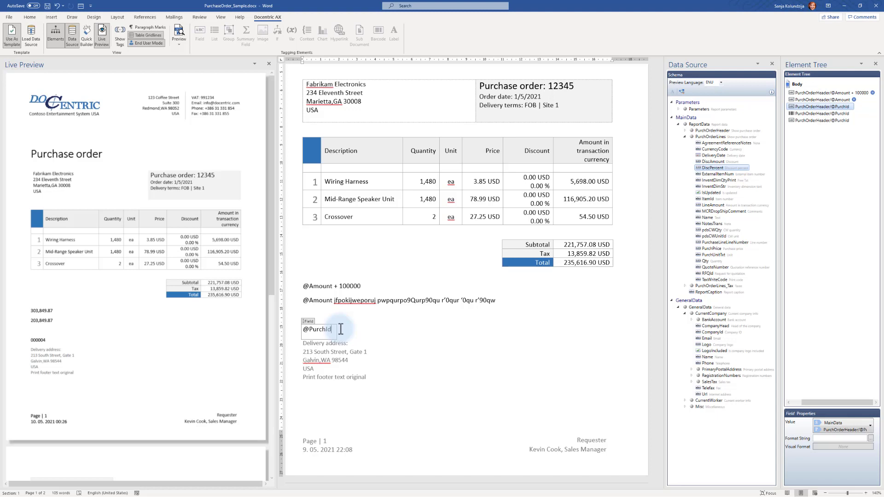
click(340, 329)
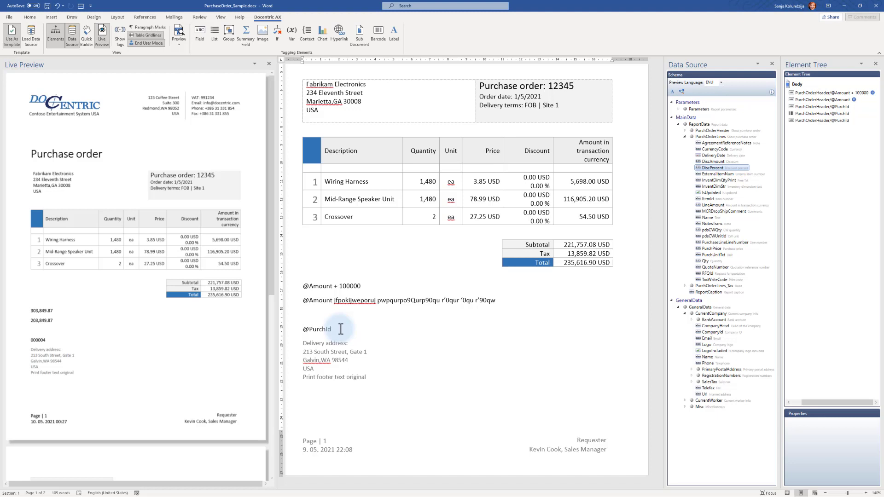
click(319, 329)
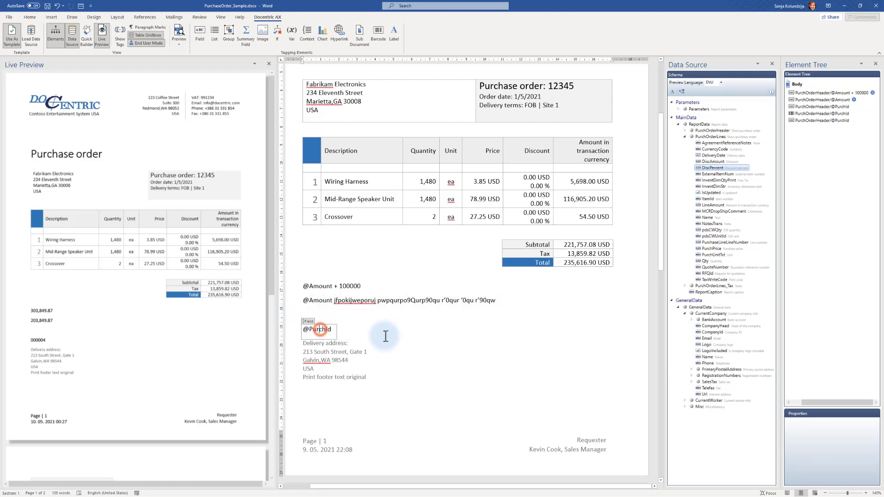
click(118, 35)
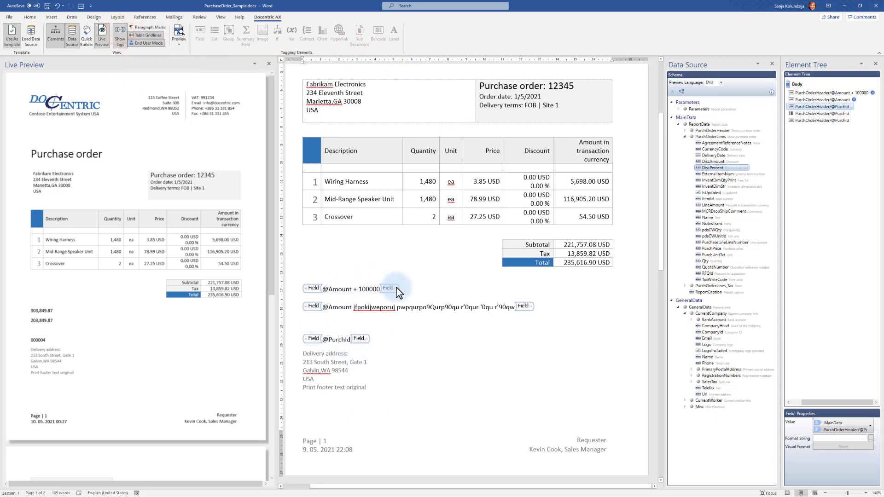
click(340, 340)
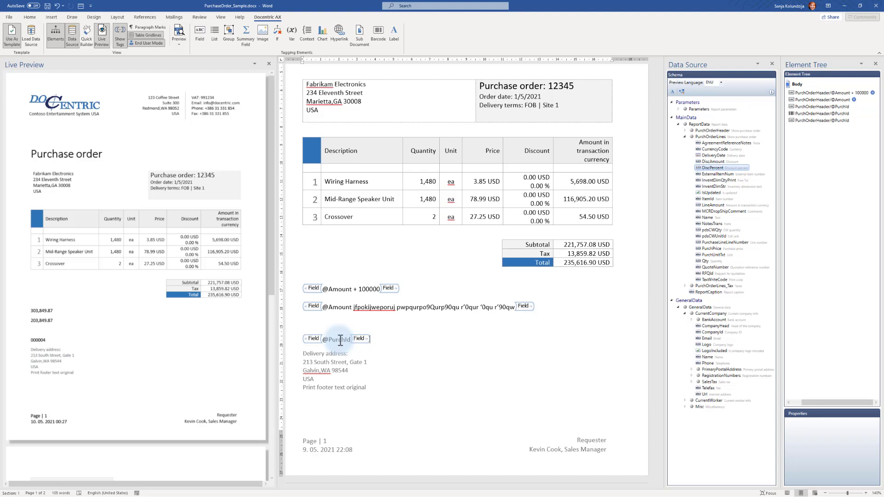
click(354, 289)
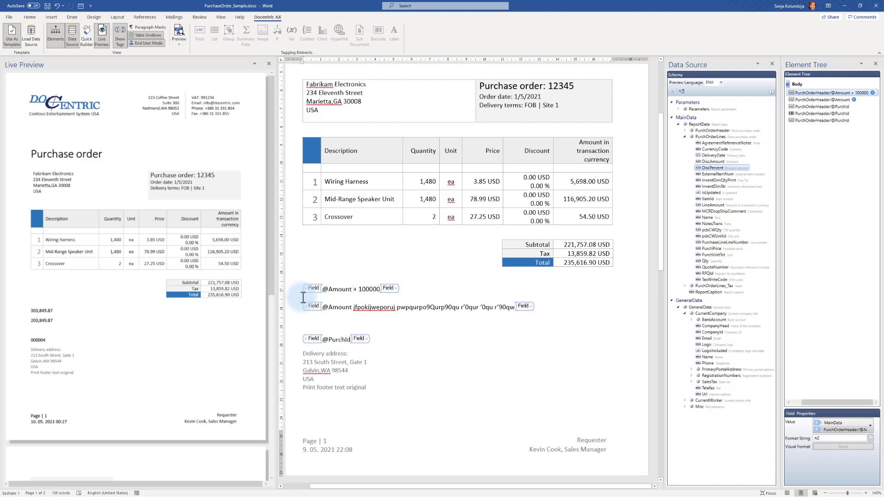
click(371, 337)
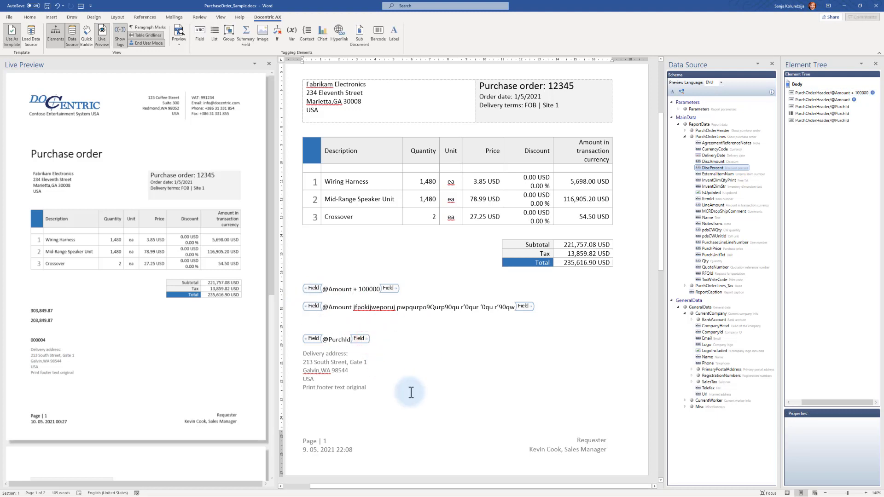
key(Return)
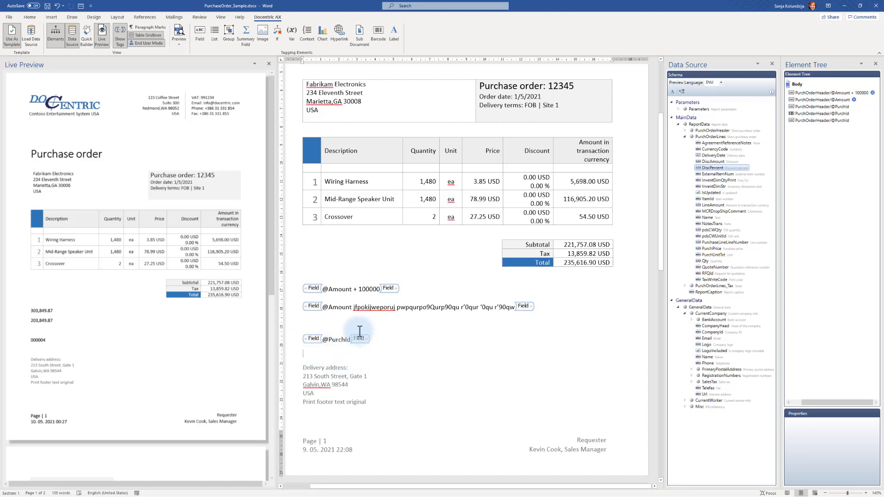
click(120, 30)
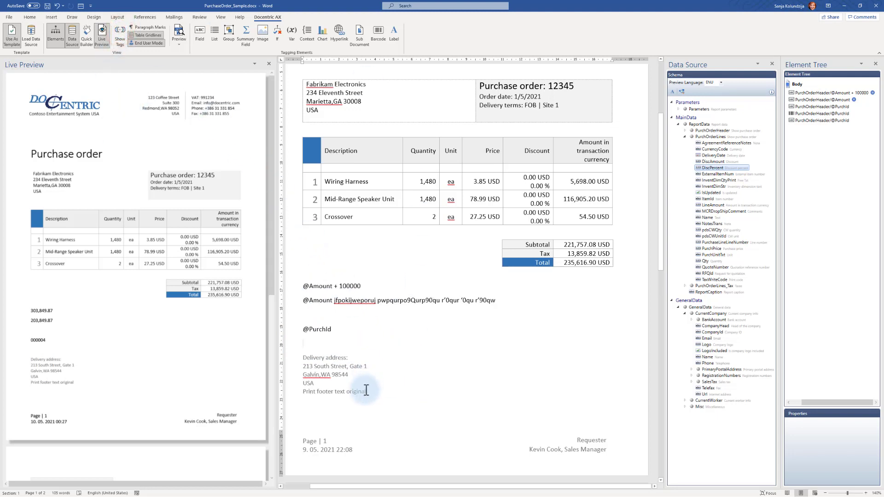
click(317, 329)
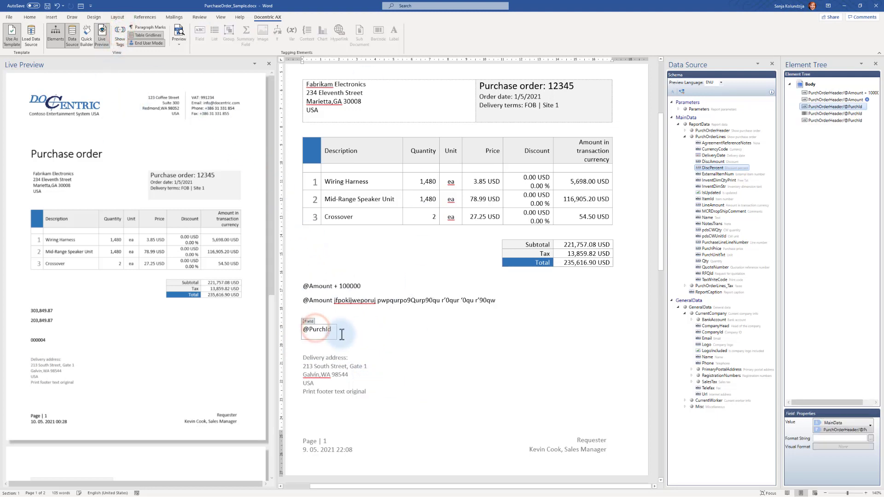
click(312, 344)
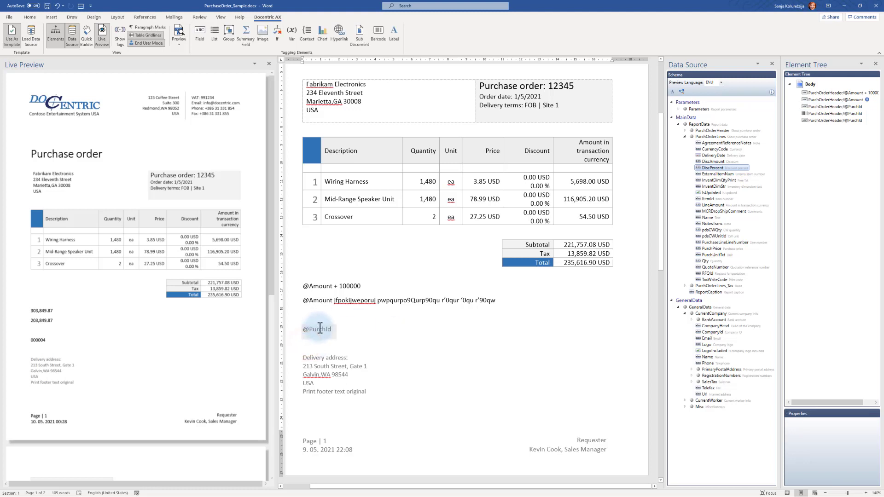
click(199, 35)
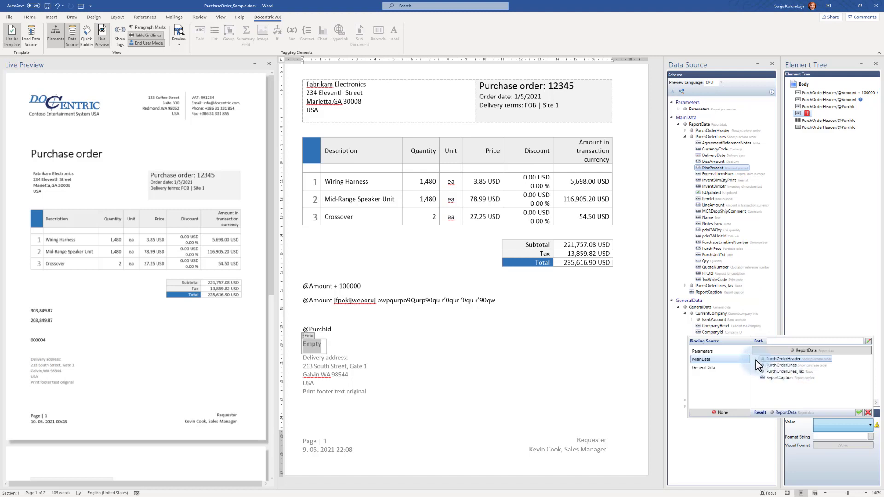
click(756, 359)
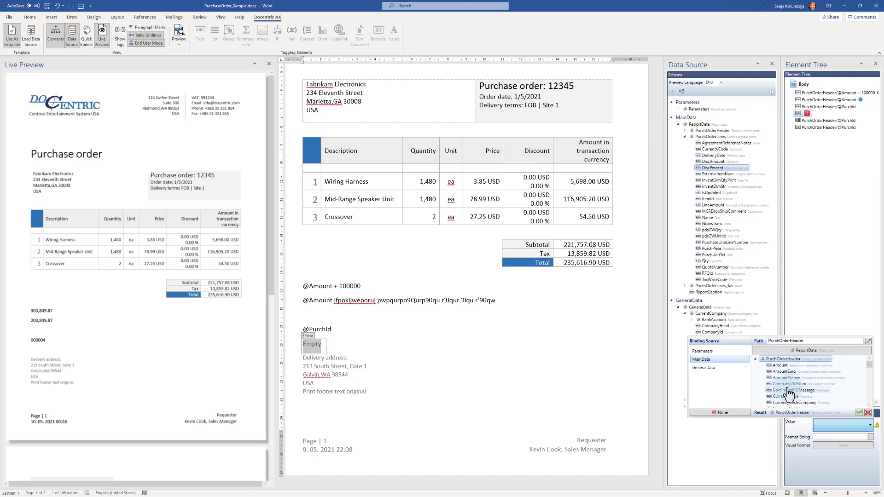
click(782, 371)
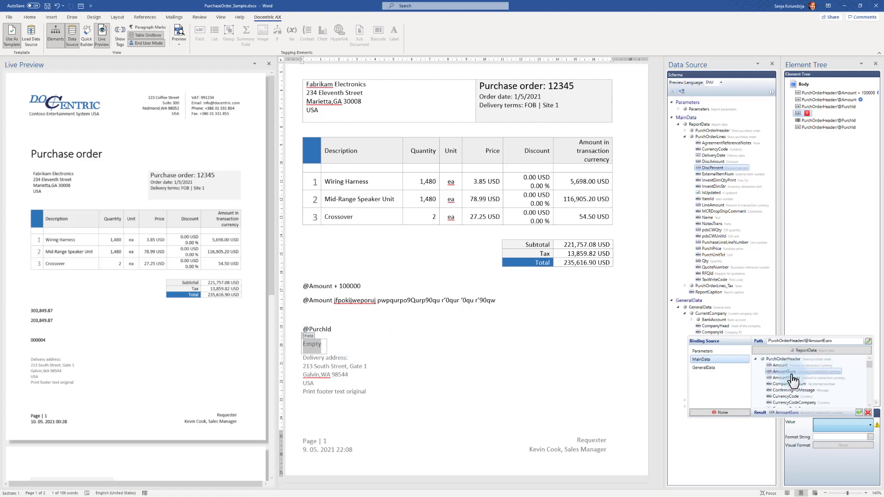
scroll(811, 380, down, 5)
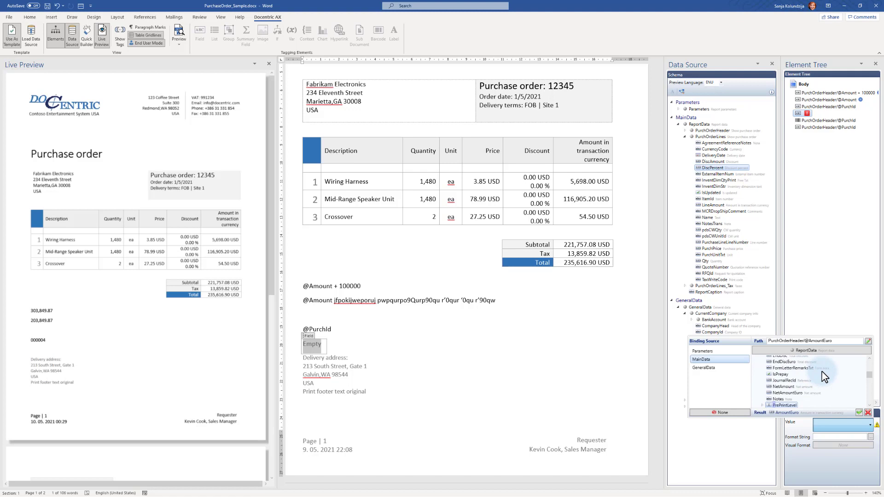
scroll(831, 373, down, 1)
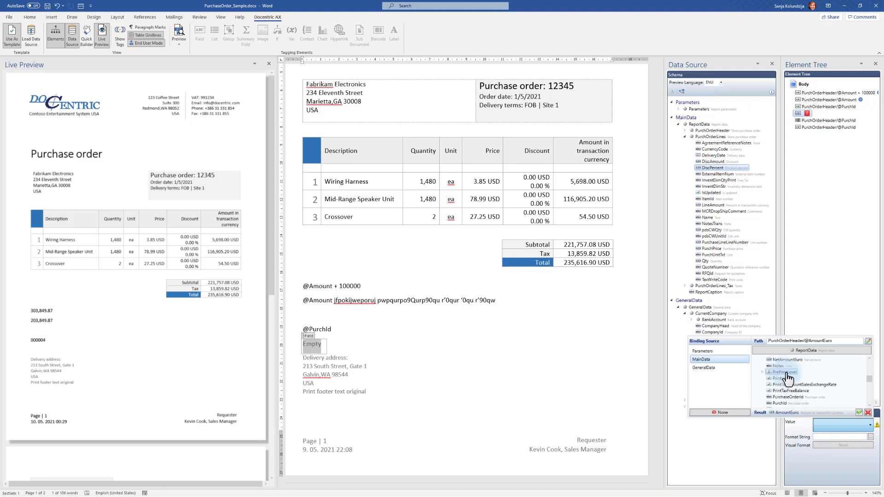
double_click(780, 404)
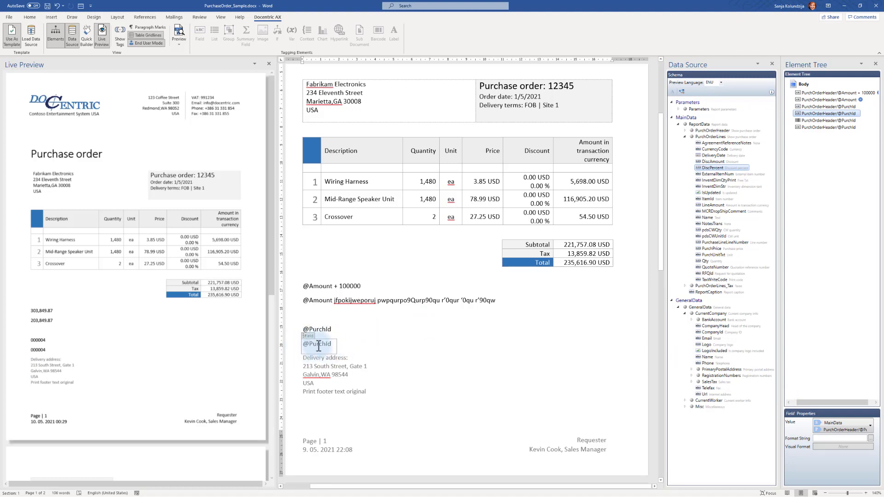
Open the XPath Editor for the second PurchId field and expand the String functions
right_click(852, 114)
click(817, 134)
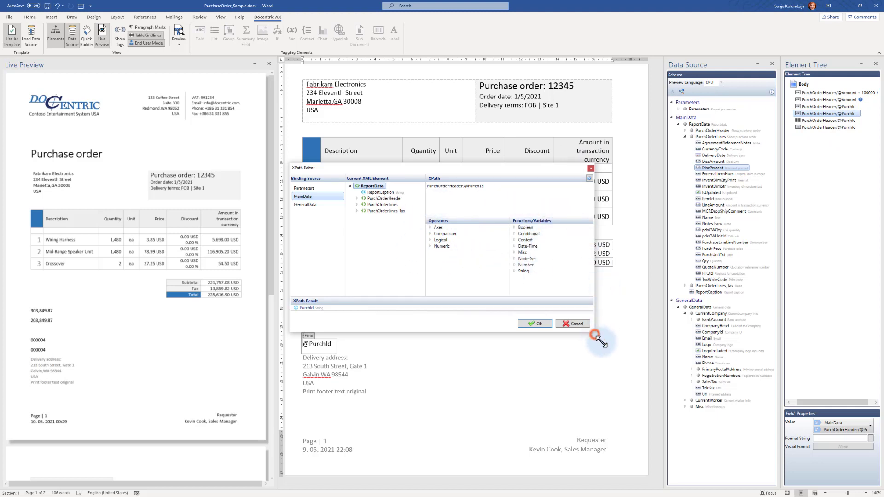
drag(595, 335, 638, 399)
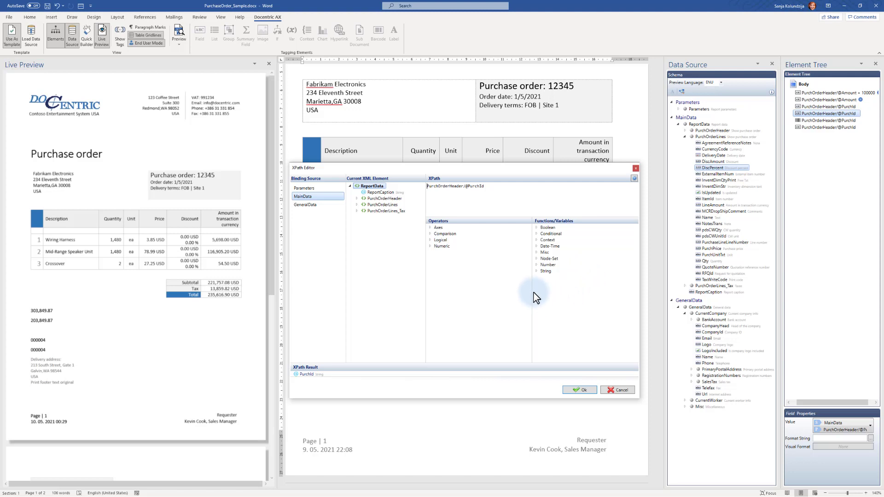
drag(432, 168, 514, 170)
click(330, 336)
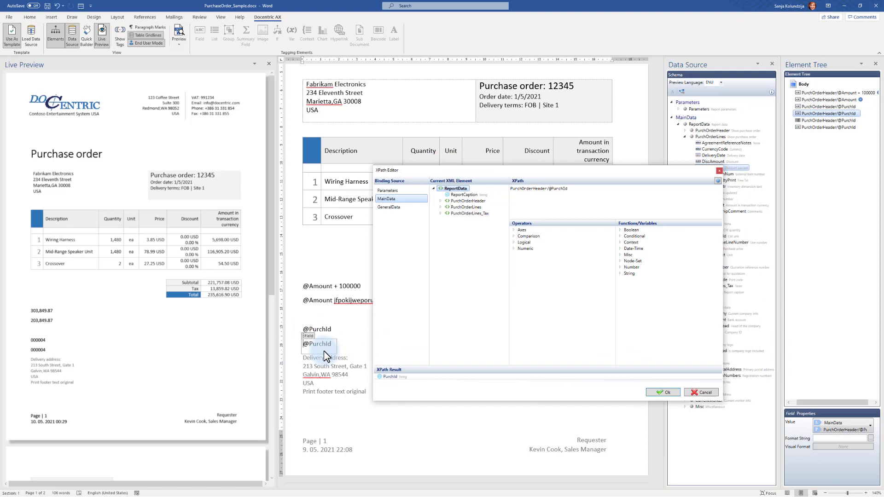
click(621, 274)
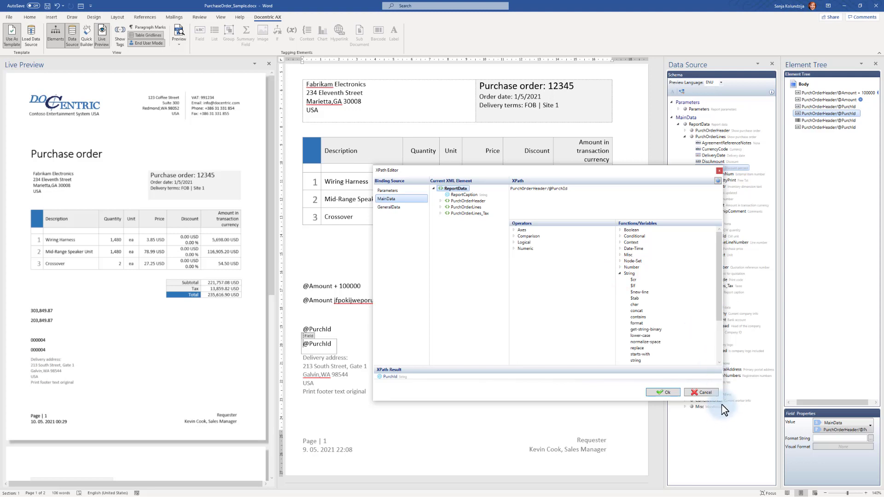
drag(722, 402, 755, 447)
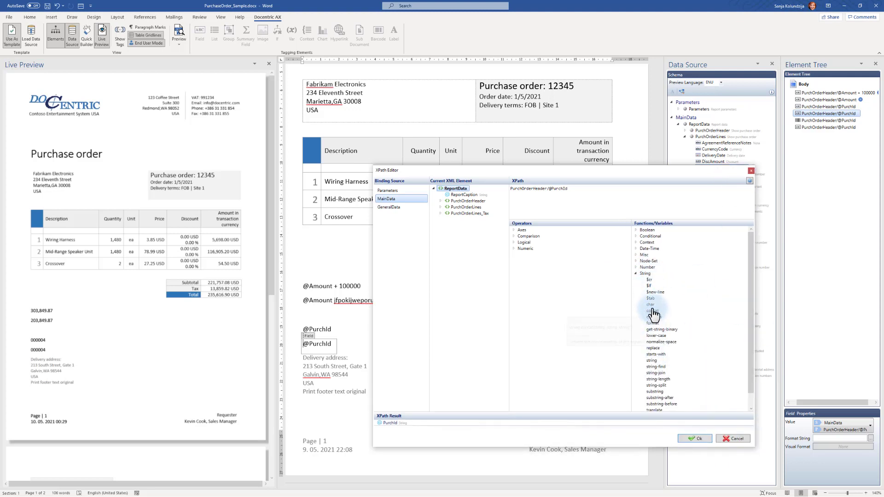
mouse_move(653, 317)
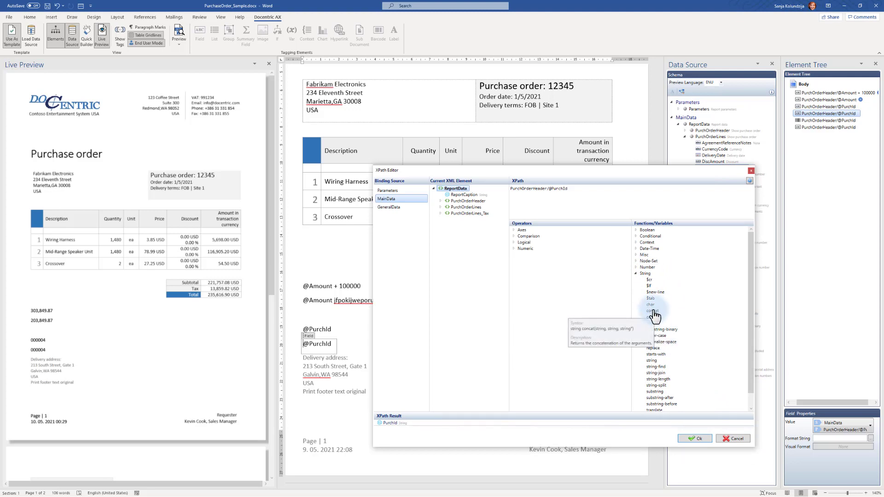
double_click(654, 317)
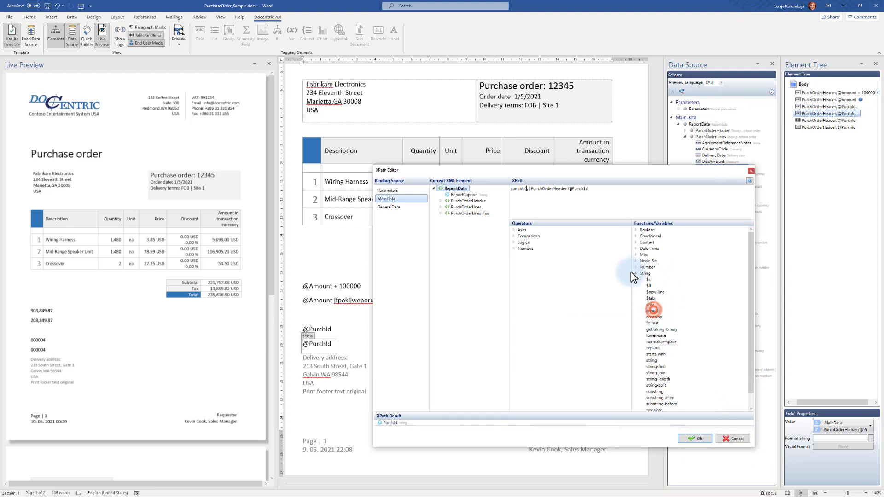
click(530, 189)
text())
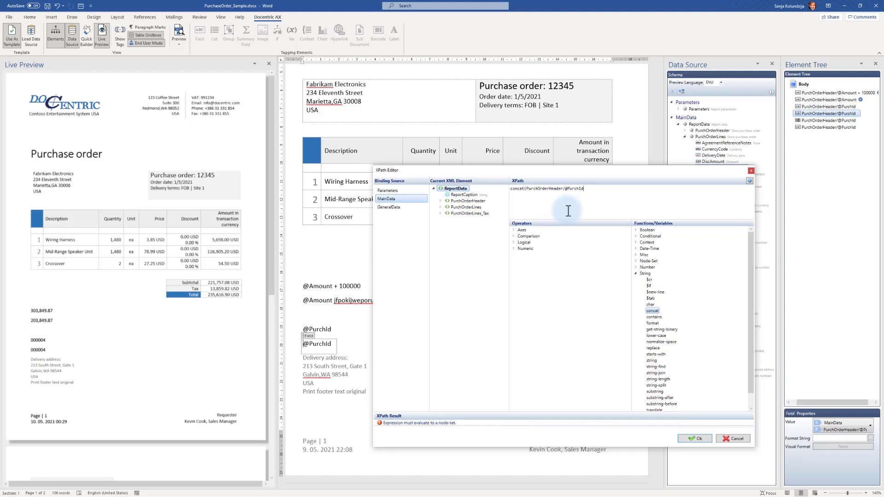
click(525, 189)
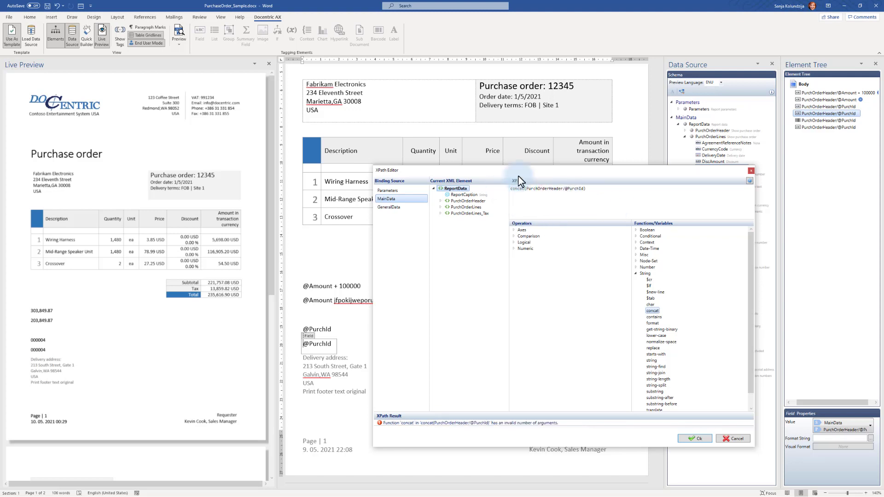
mouse_move(652, 316)
click(530, 208)
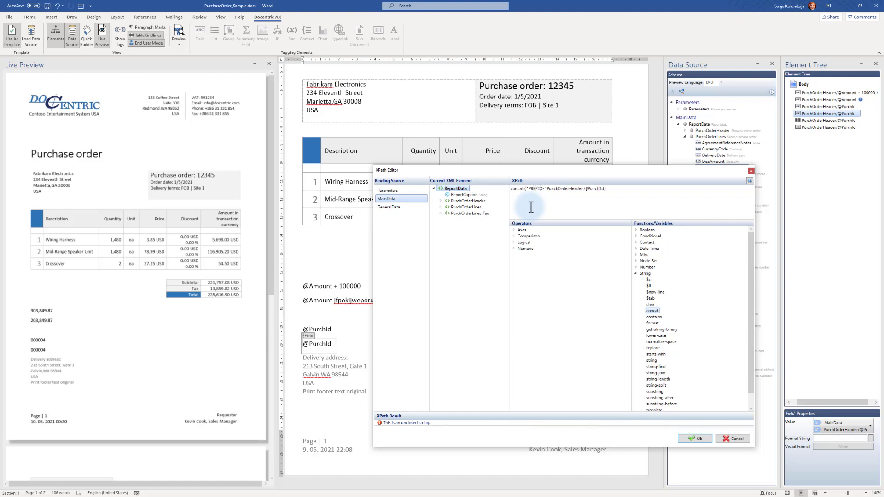
text(,)
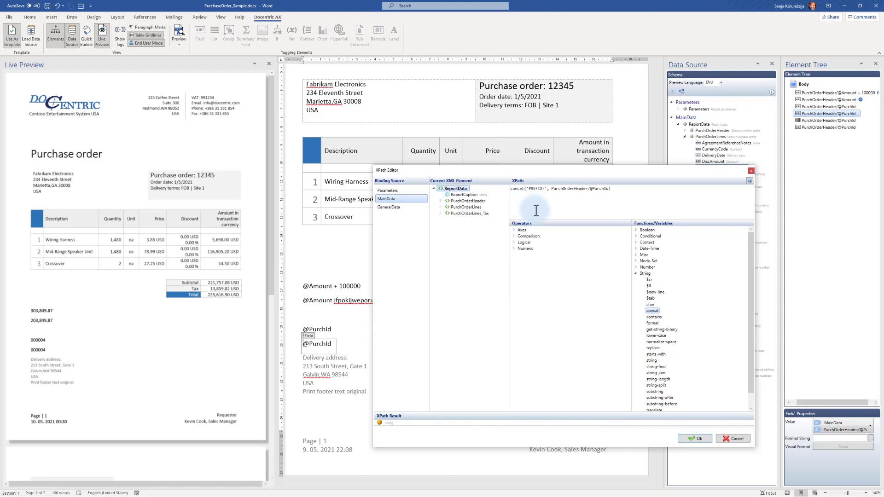
click(701, 439)
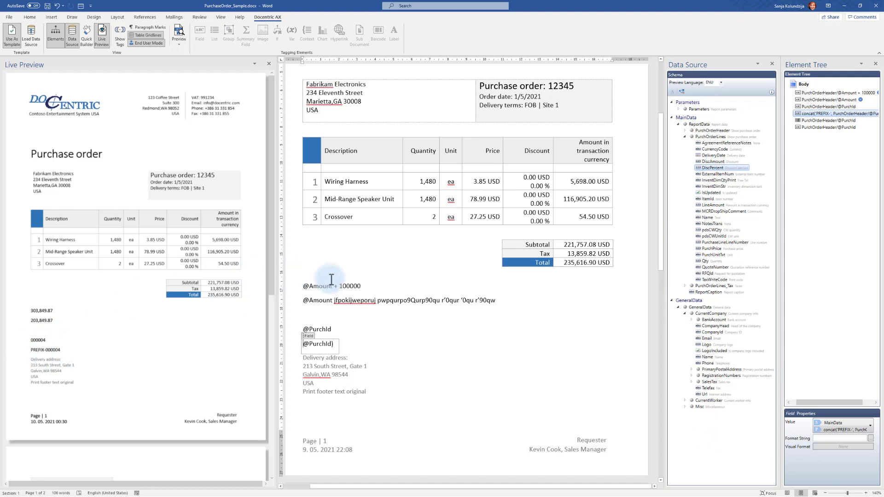
scroll(418, 357, up, 3)
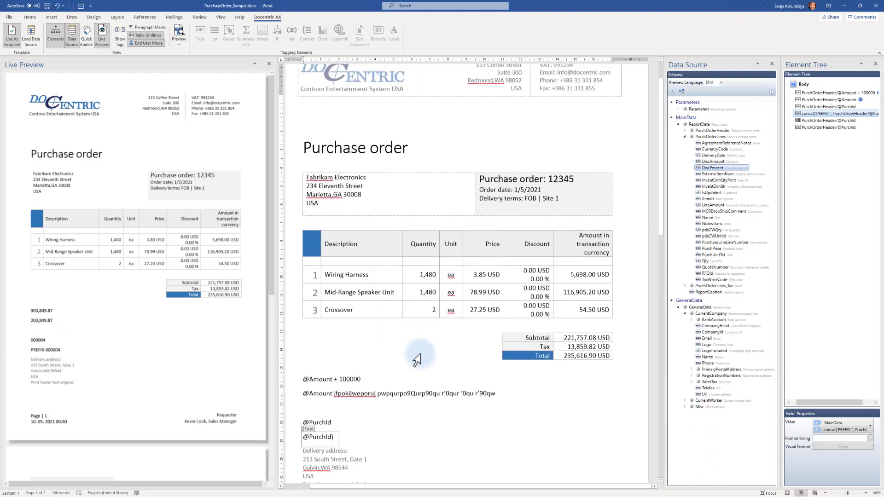
scroll(417, 359, up, 2)
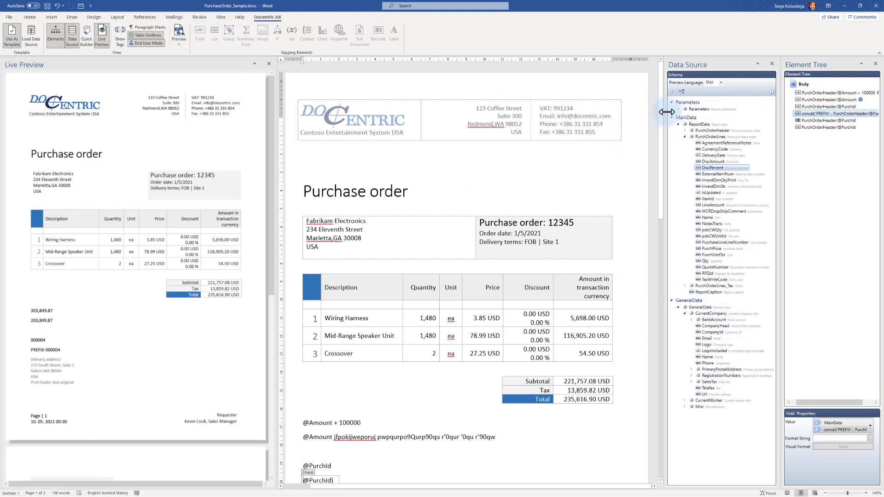
click(684, 136)
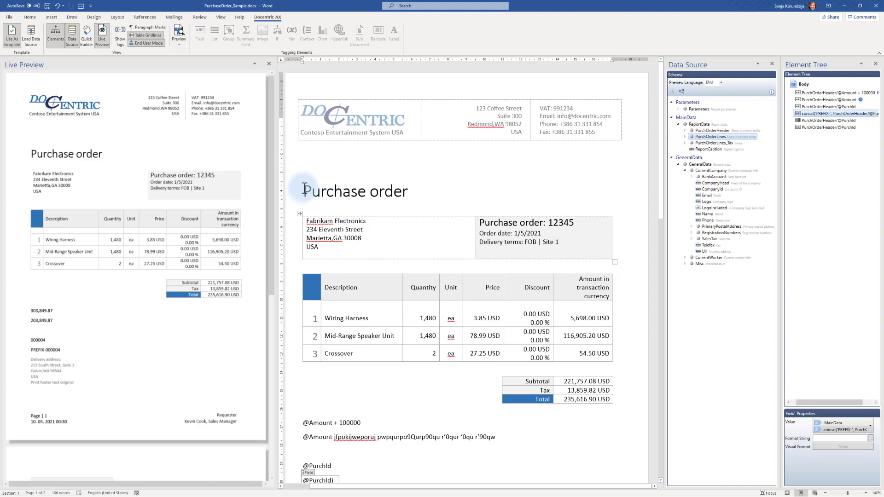
drag(305, 189, 420, 192)
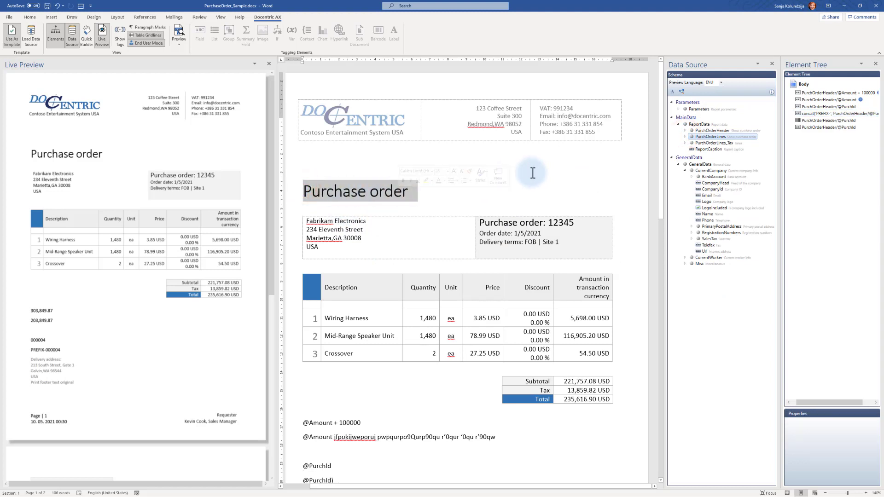
drag(533, 172, 529, 172)
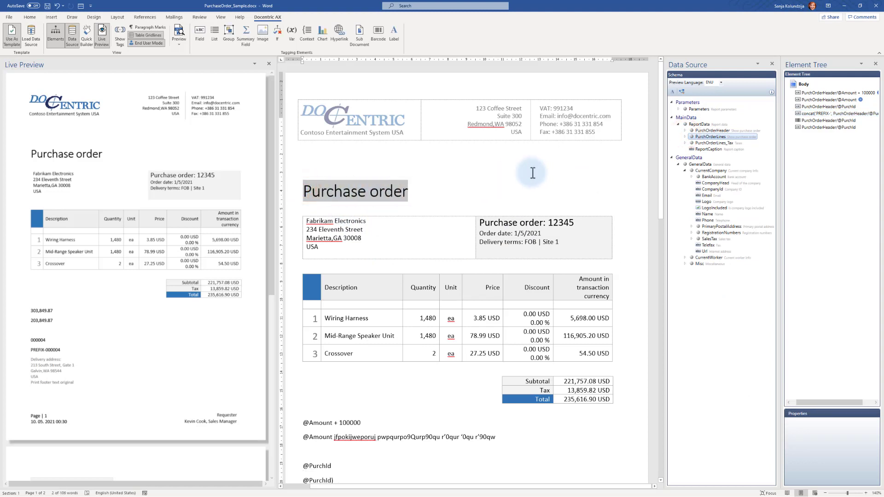
click(678, 109)
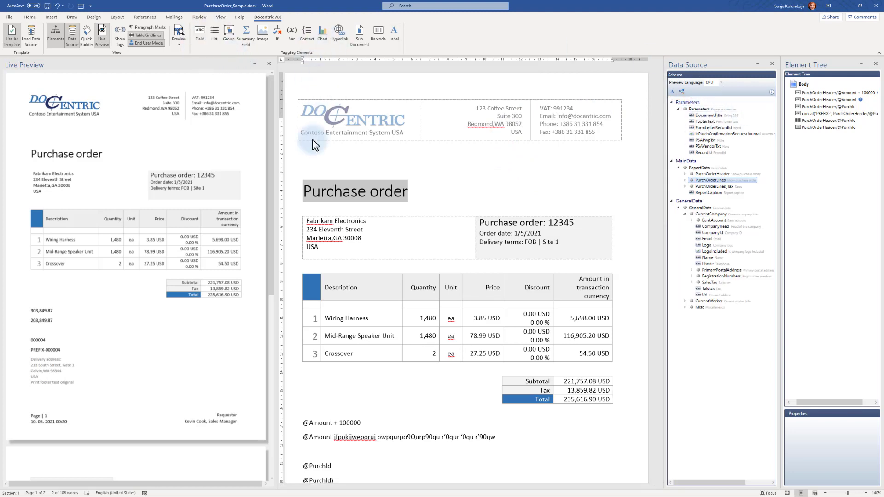
click(200, 36)
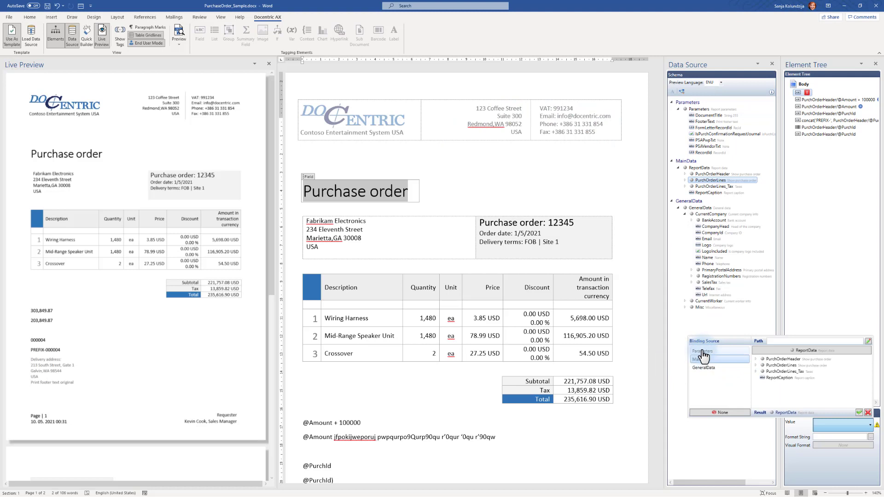
click(693, 360)
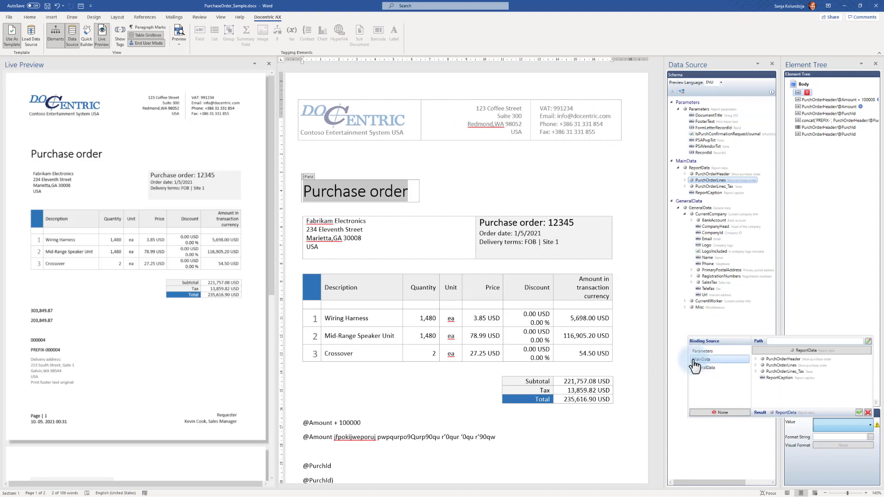
click(697, 365)
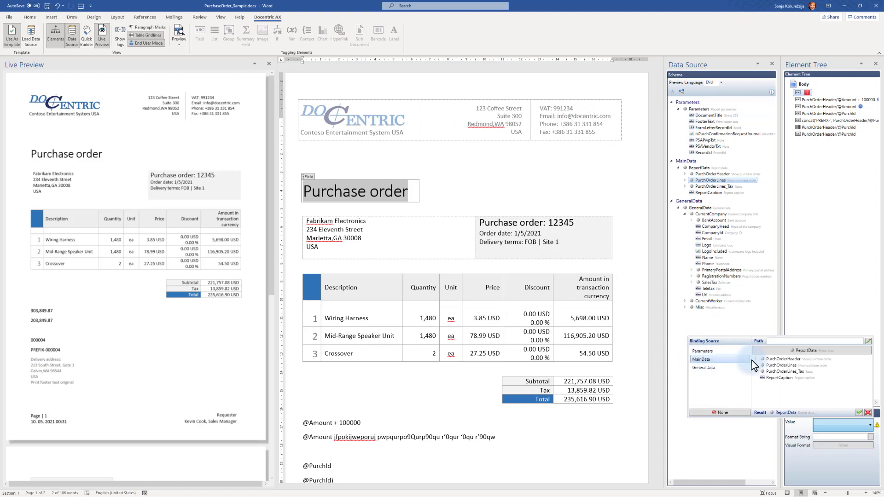
click(702, 351)
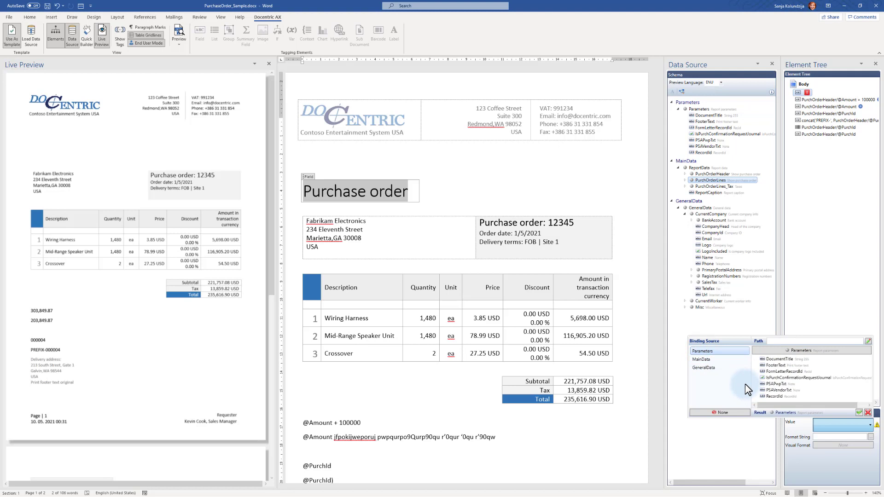
double_click(780, 360)
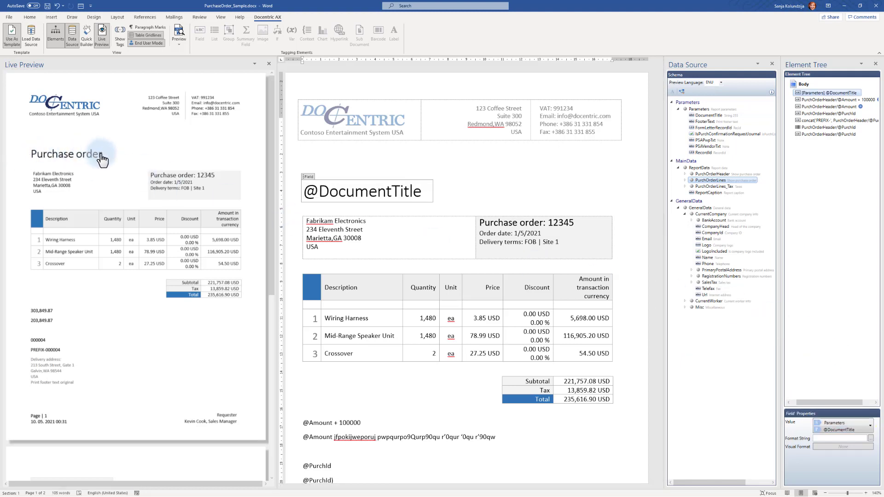
Edit the preview data's DocumentTitle to 'Purchase order - for training' and check the preview
click(707, 121)
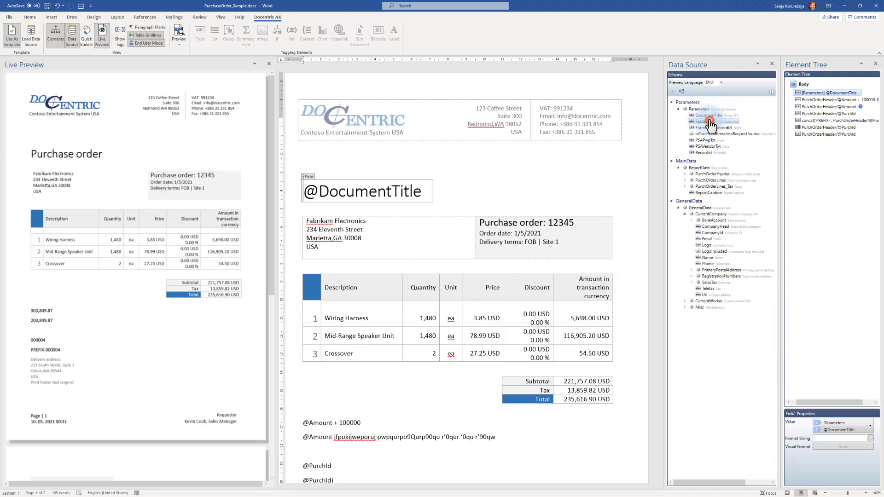
click(683, 92)
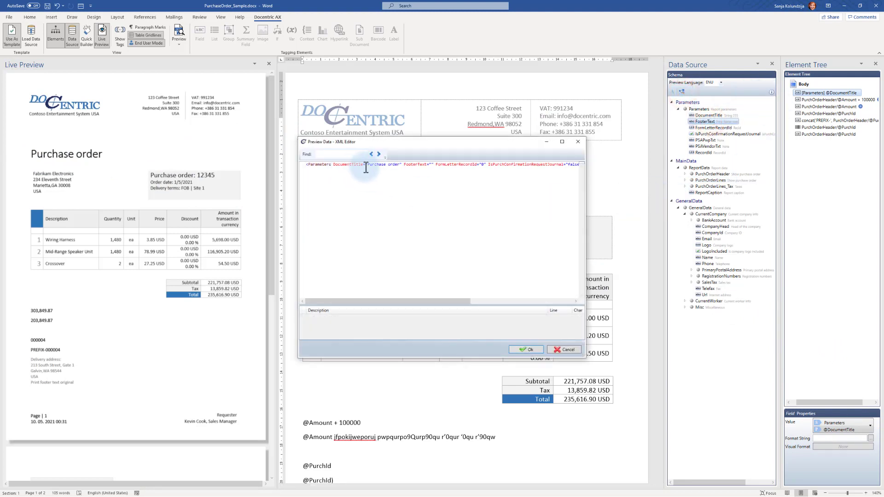
drag(368, 164, 398, 166)
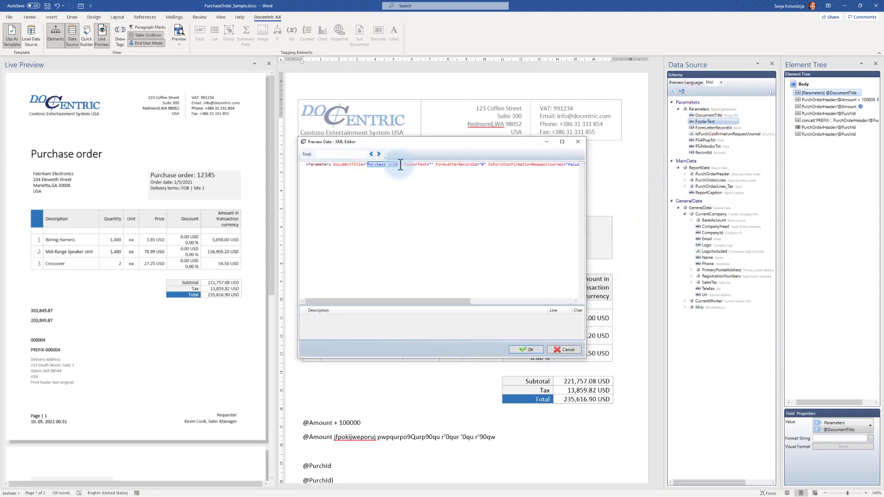
click(400, 164)
text(- for training)
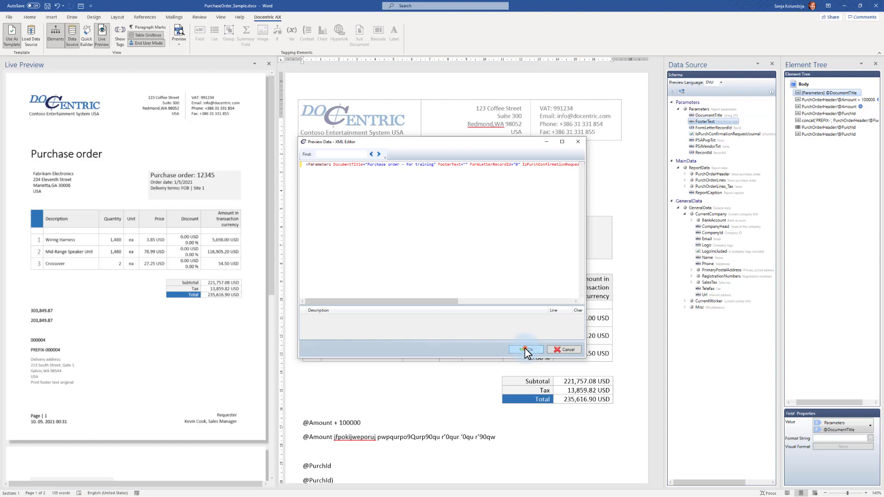
click(525, 350)
click(161, 155)
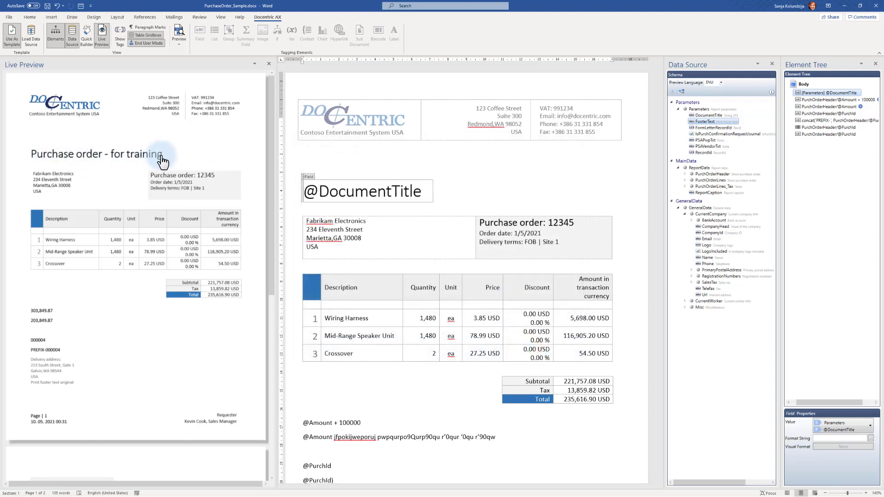
click(549, 222)
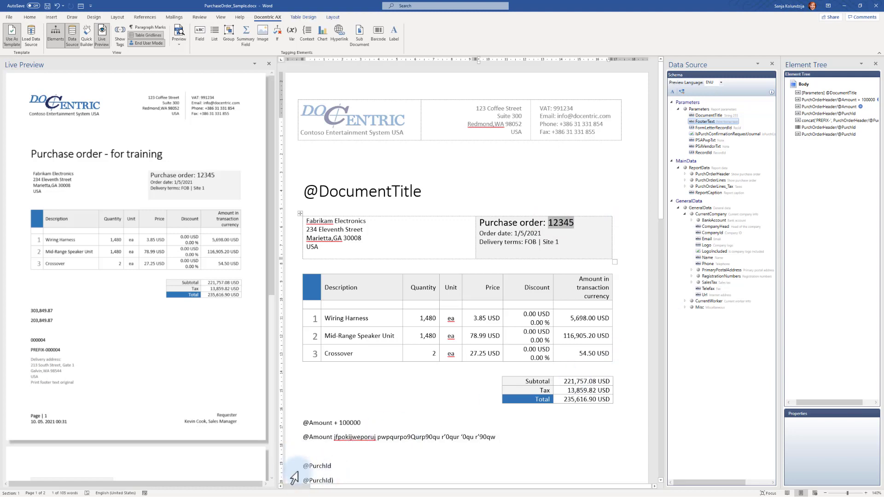
click(201, 38)
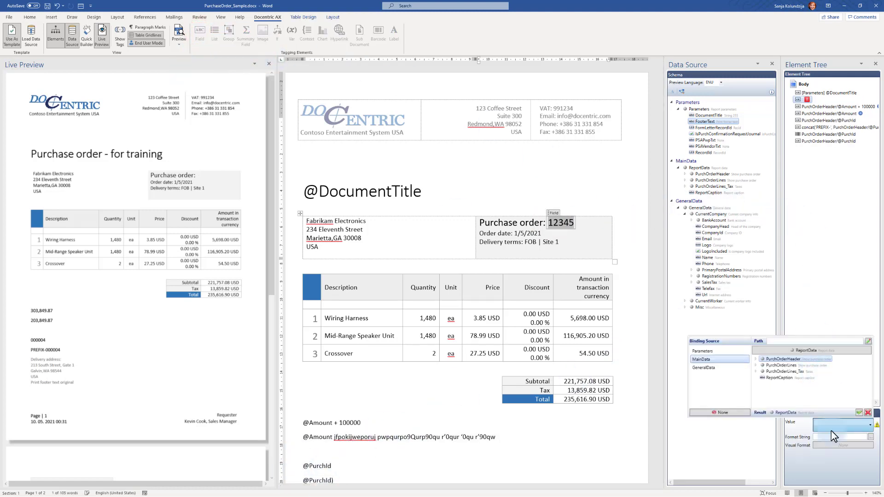
click(756, 359)
click(790, 371)
scroll(790, 373, down, 3)
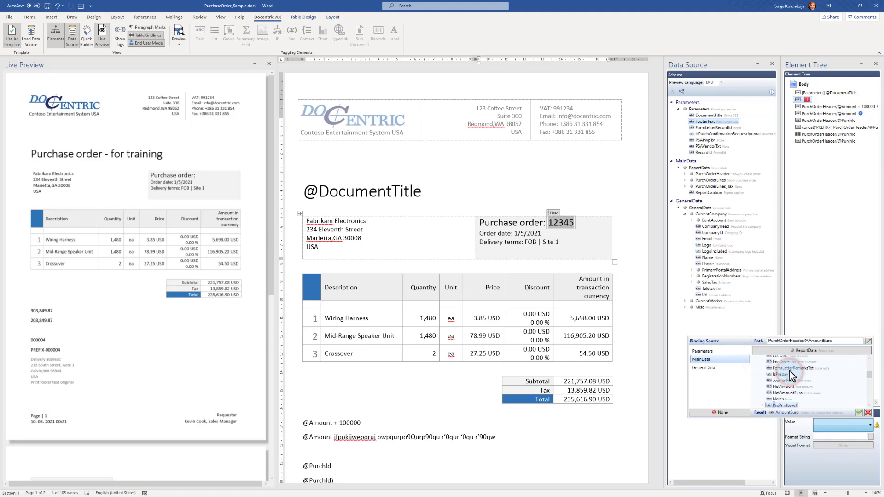
scroll(790, 375, down, 4)
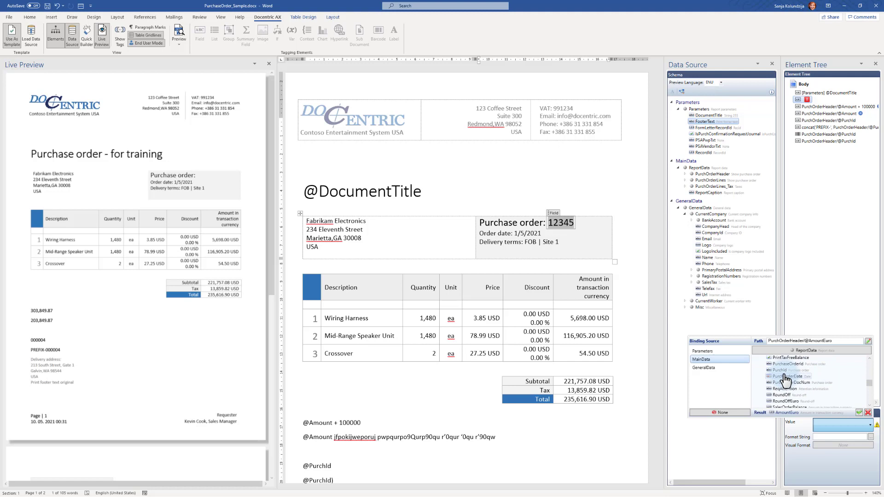
double_click(779, 370)
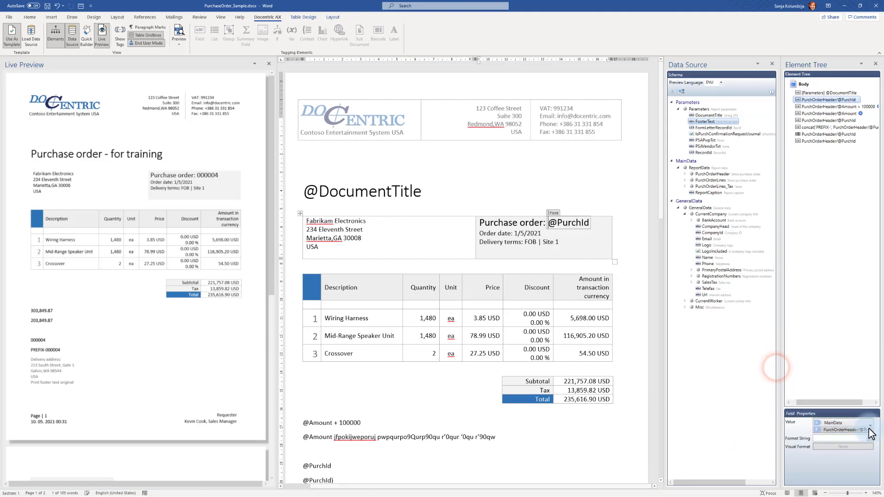
click(333, 327)
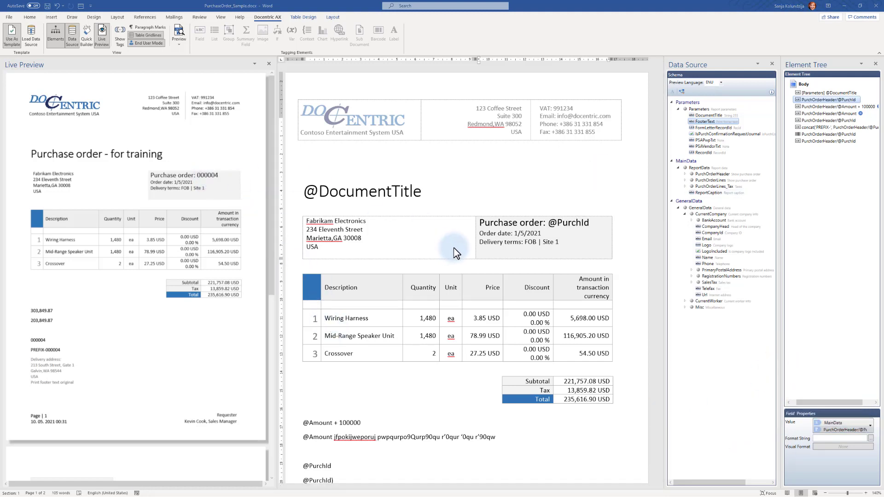
drag(514, 234, 549, 233)
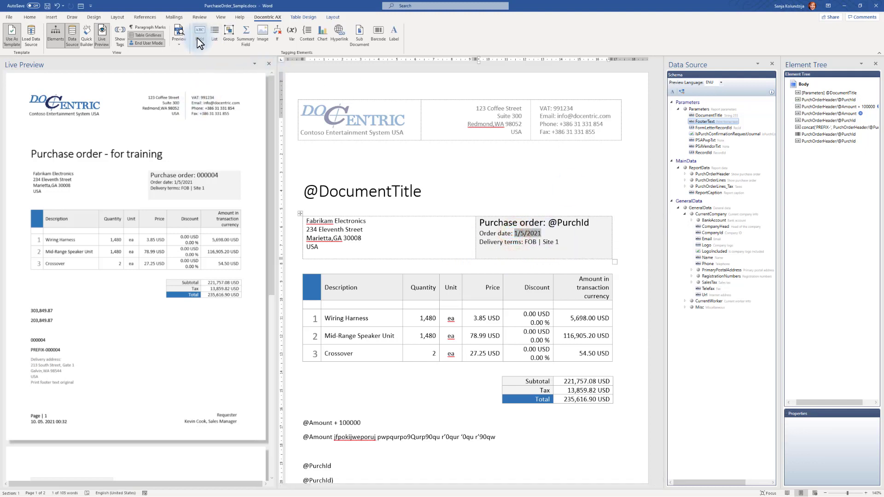
click(198, 36)
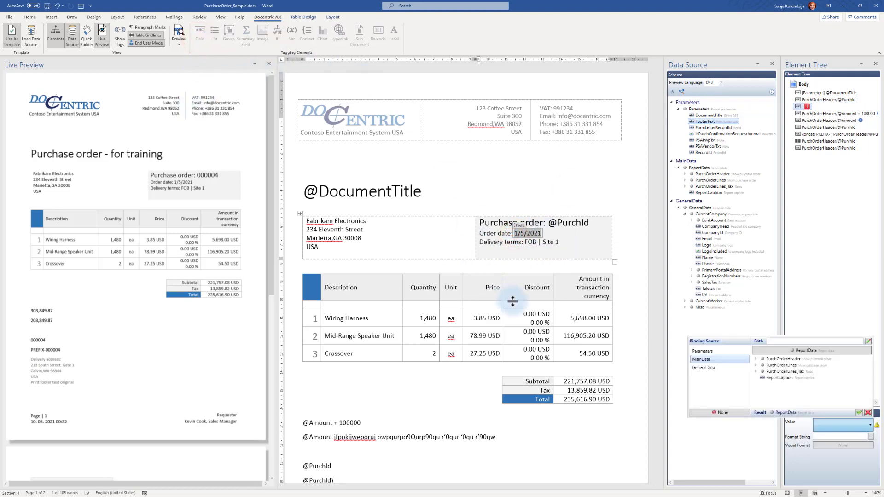
double_click(782, 360)
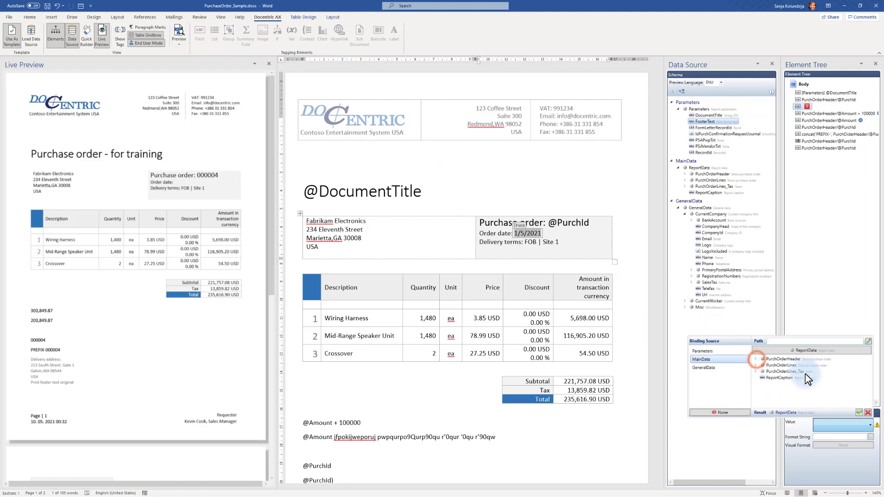
scroll(810, 373, down, 5)
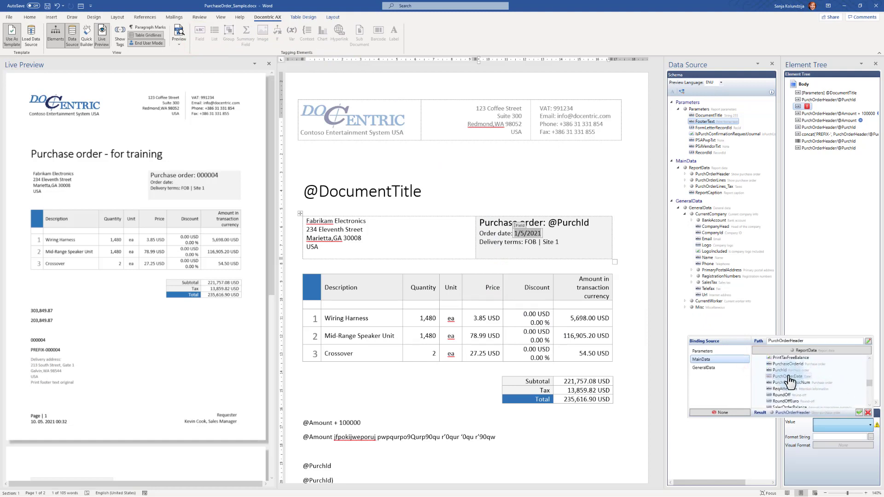
double_click(788, 377)
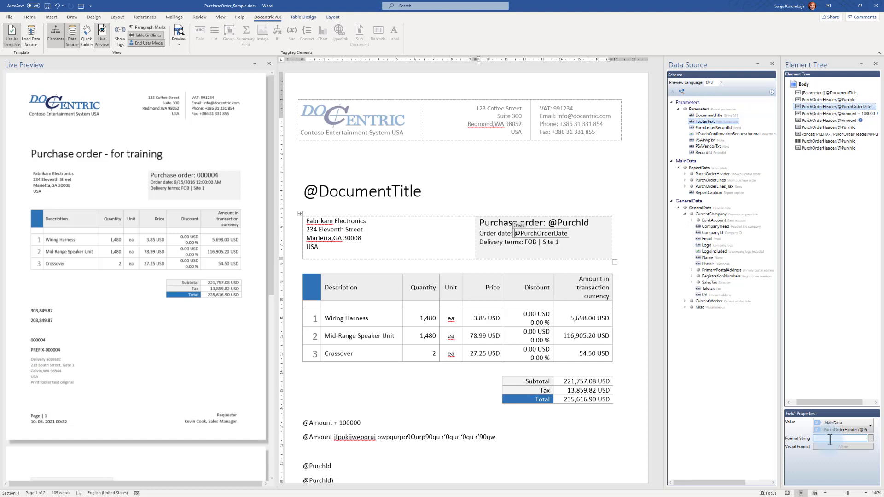
click(870, 440)
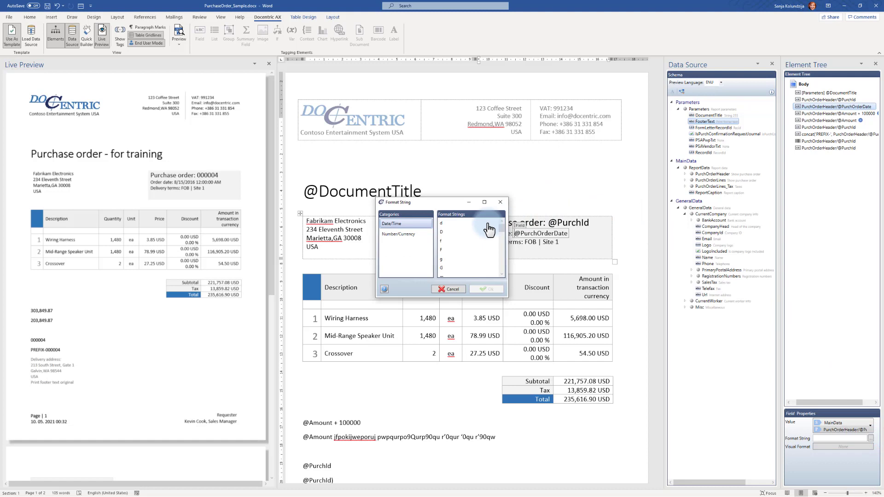
click(388, 225)
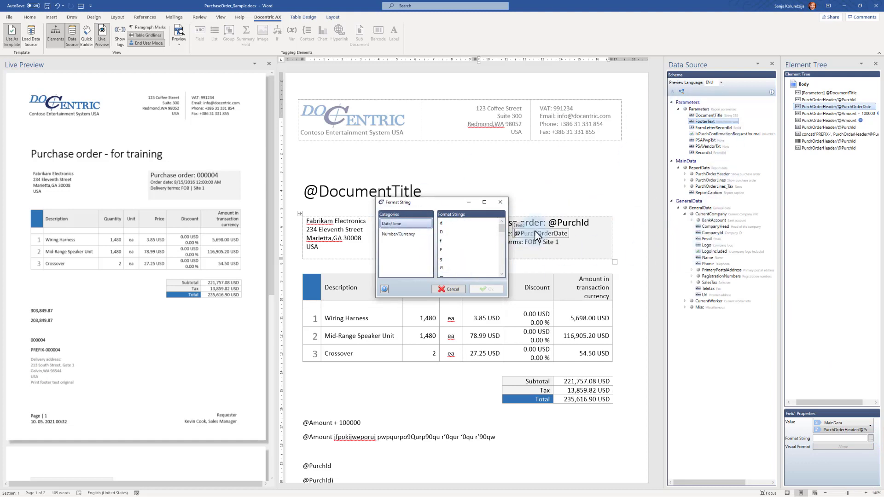
double_click(443, 224)
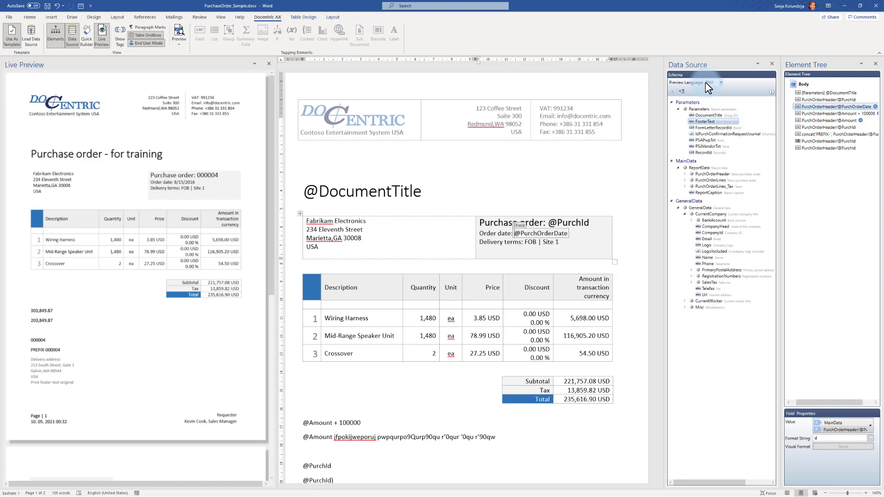
click(722, 83)
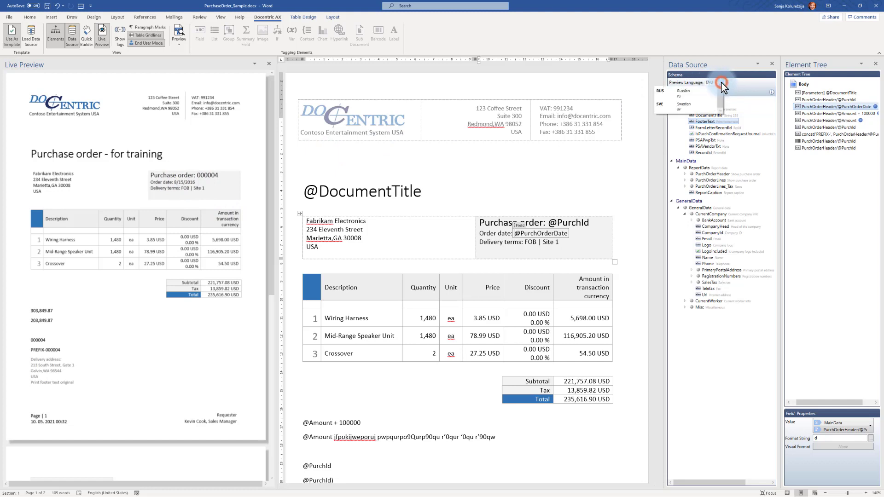
click(681, 92)
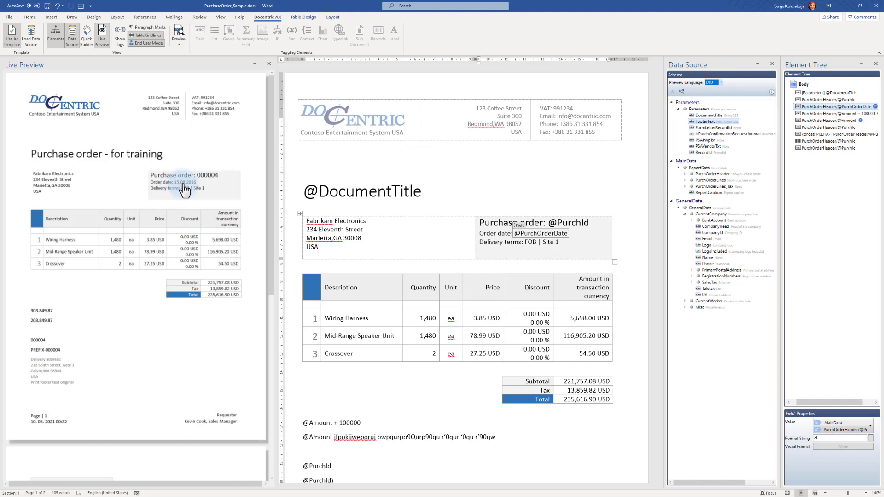
click(721, 82)
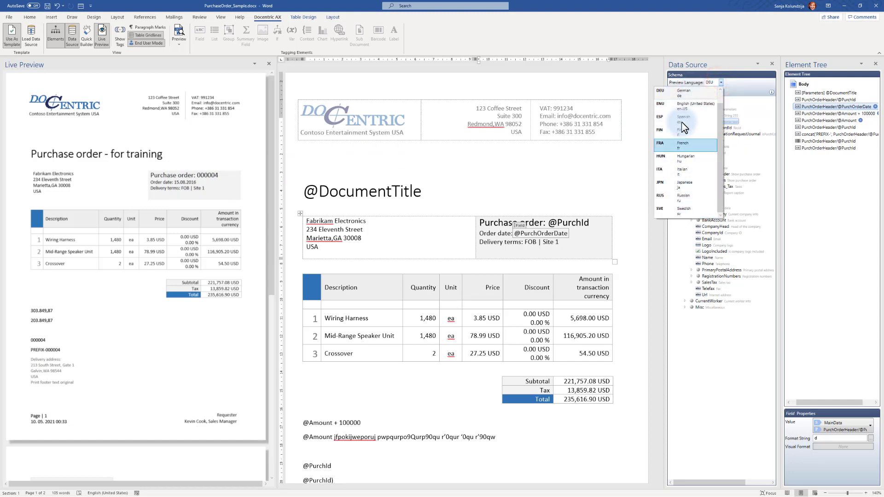
click(684, 107)
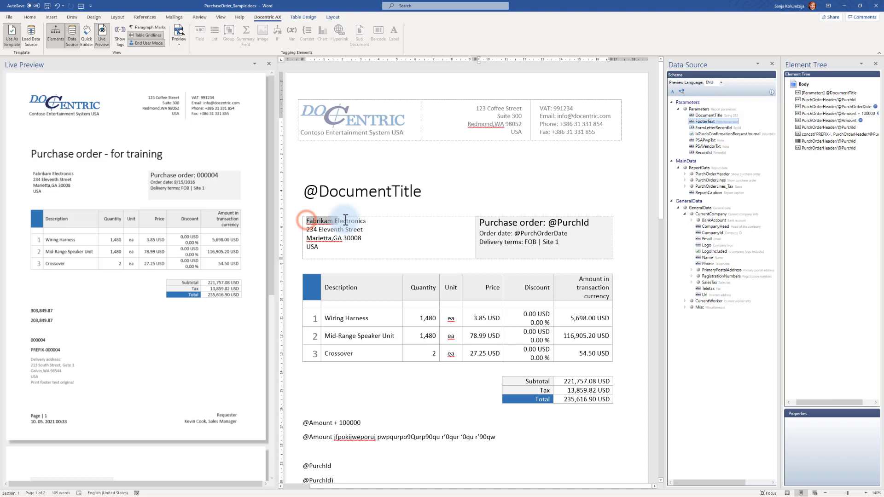
drag(345, 221, 367, 221)
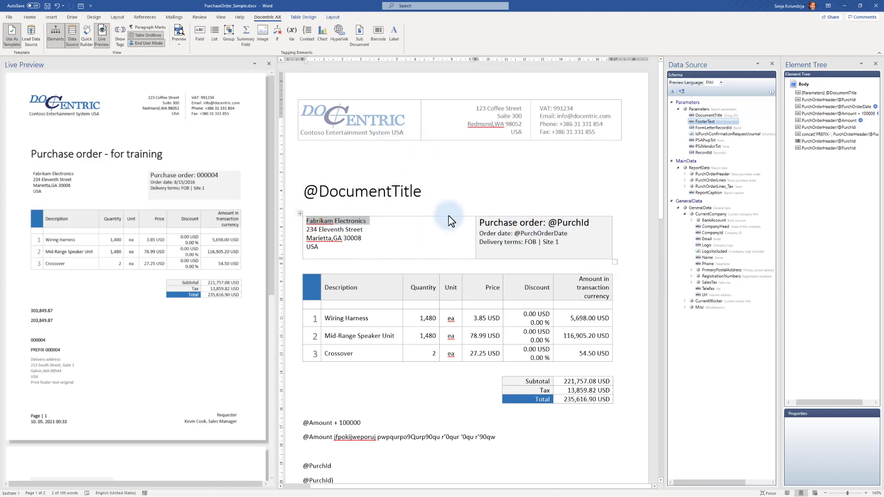
click(685, 174)
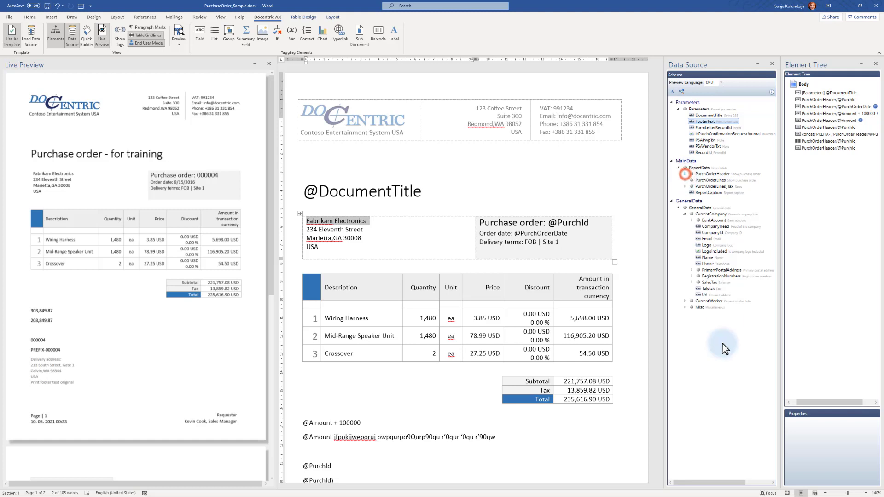
scroll(740, 462, down, 3)
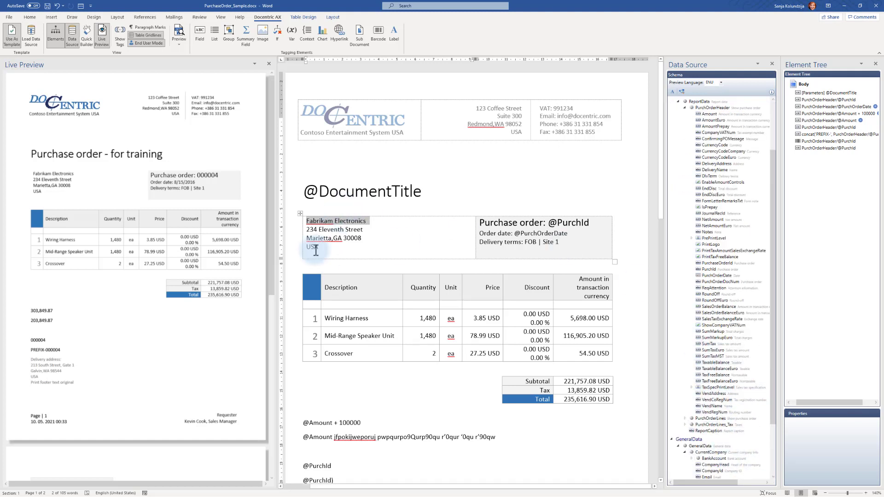
double_click(313, 223)
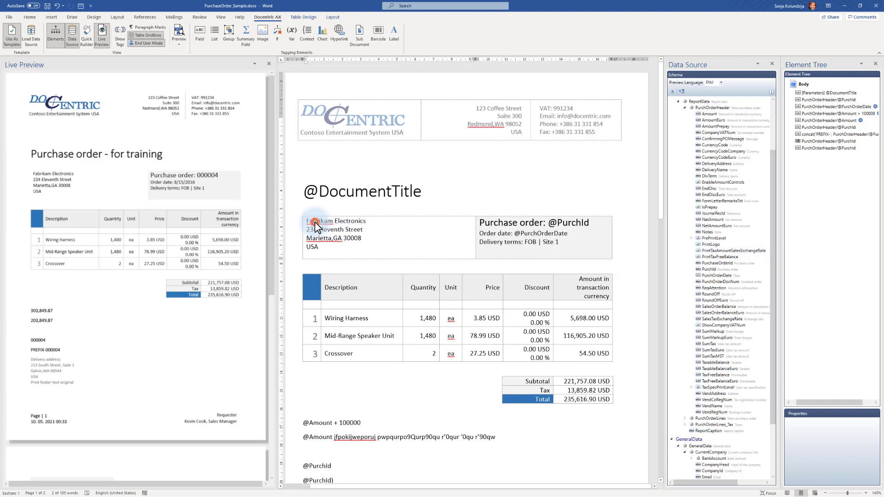
drag(315, 225, 346, 223)
click(199, 35)
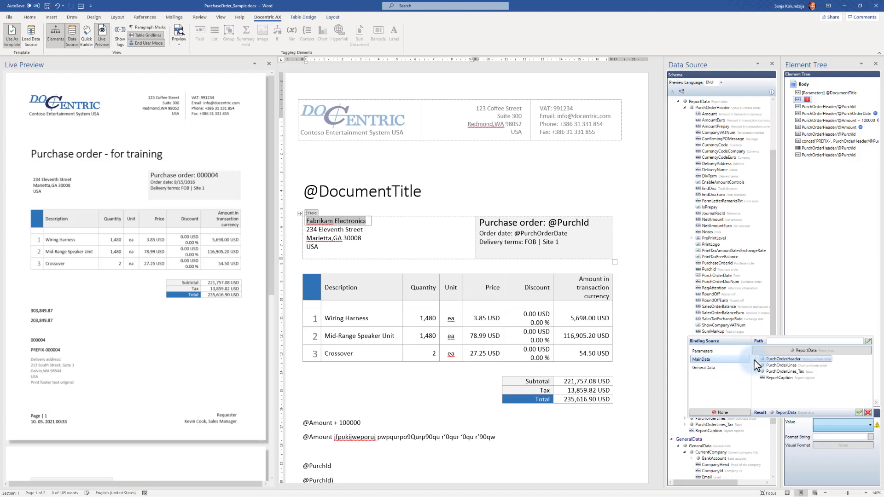
click(785, 378)
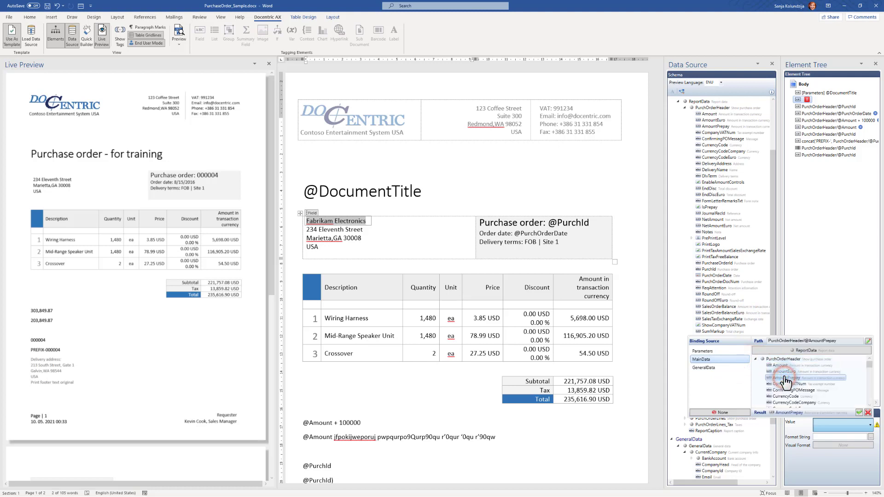
scroll(810, 382, down, 15)
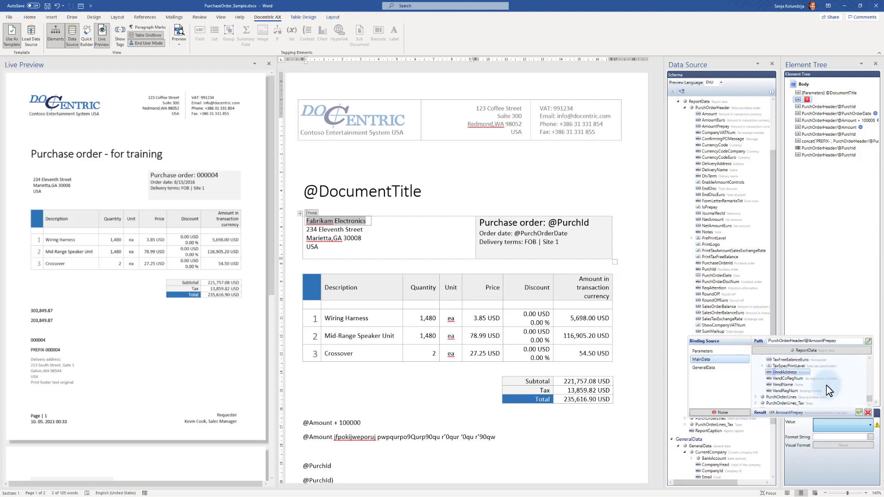
double_click(785, 384)
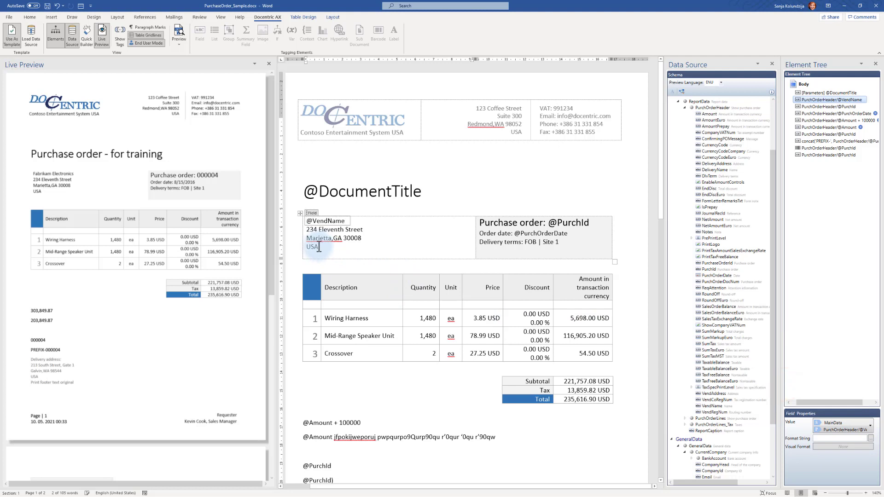
drag(319, 247, 307, 229)
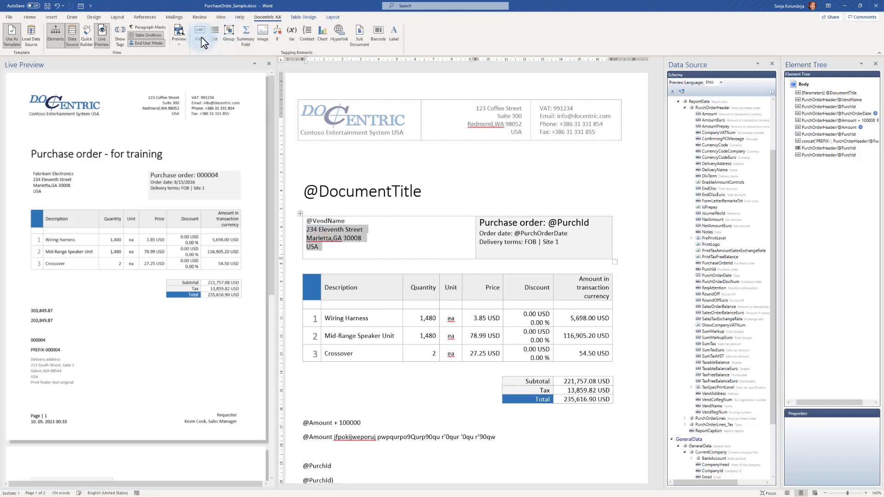
click(199, 34)
click(842, 425)
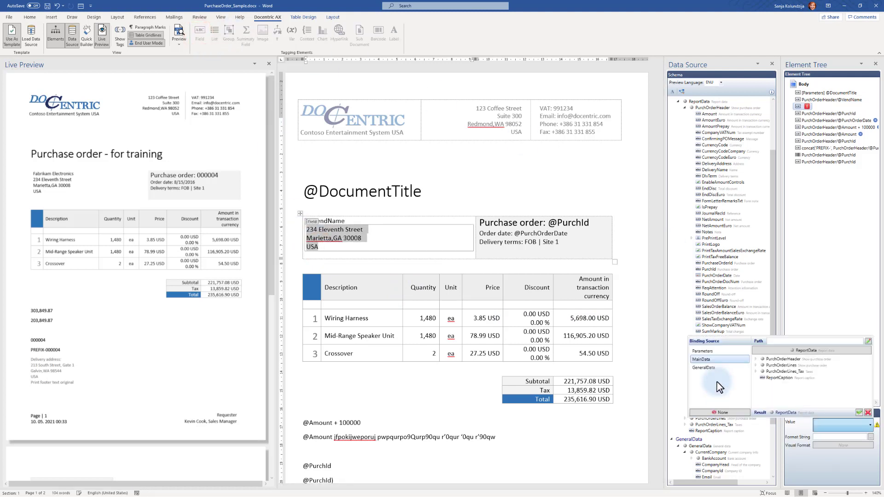
scroll(790, 381, down, 2)
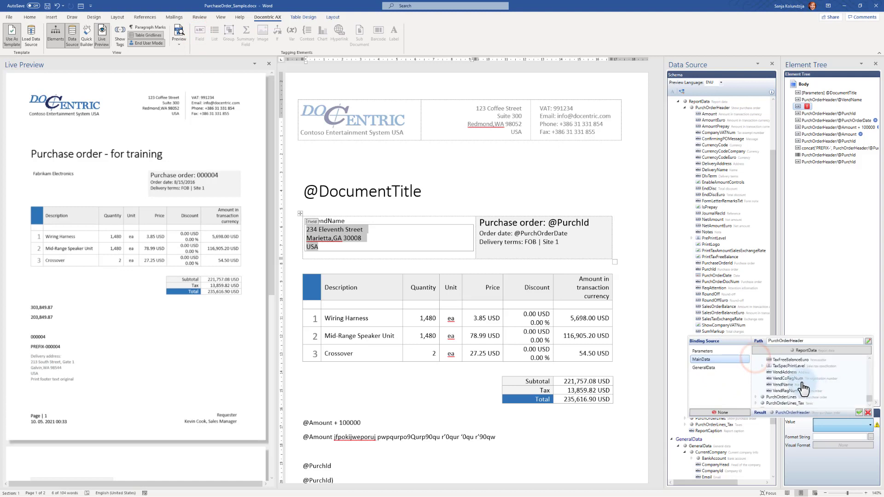
click(793, 373)
click(792, 373)
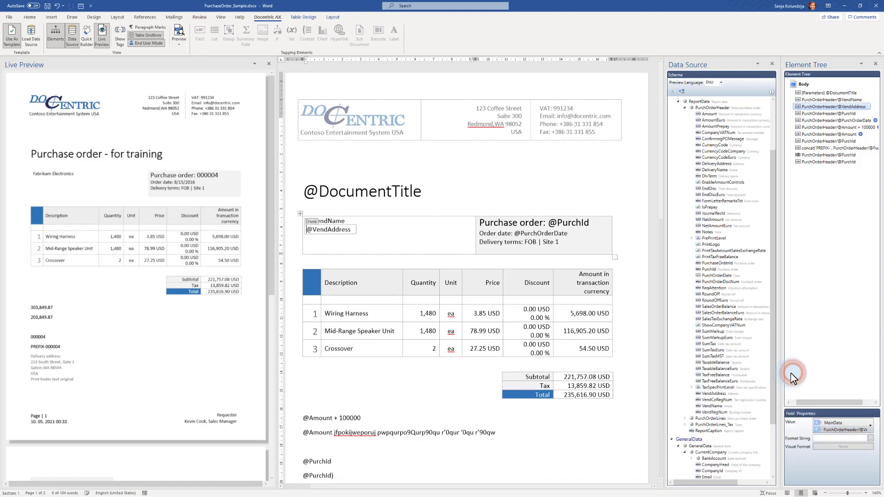
click(339, 221)
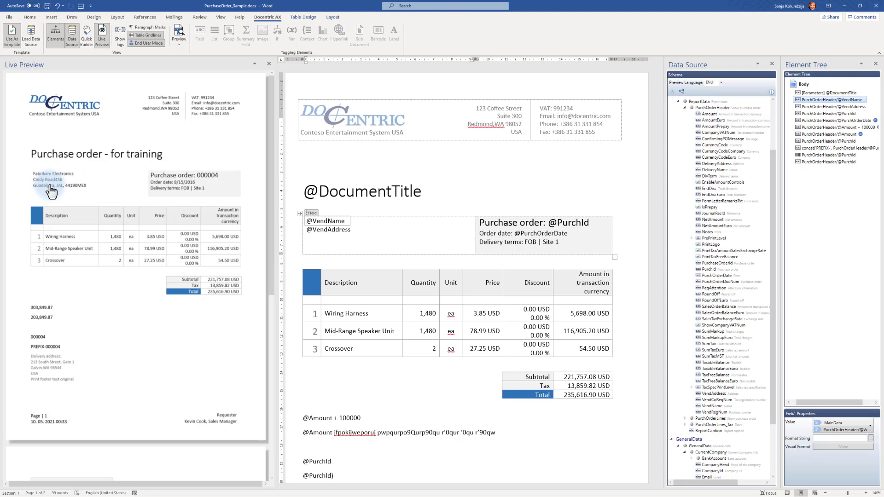
click(310, 212)
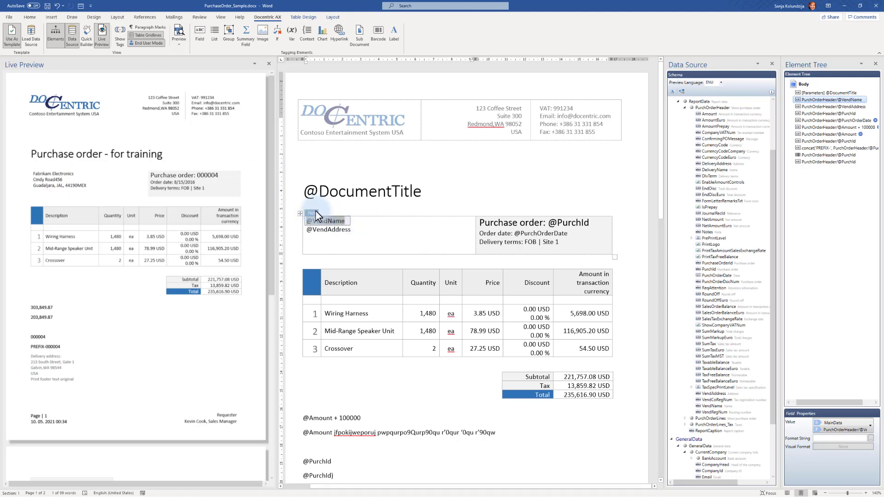
click(29, 17)
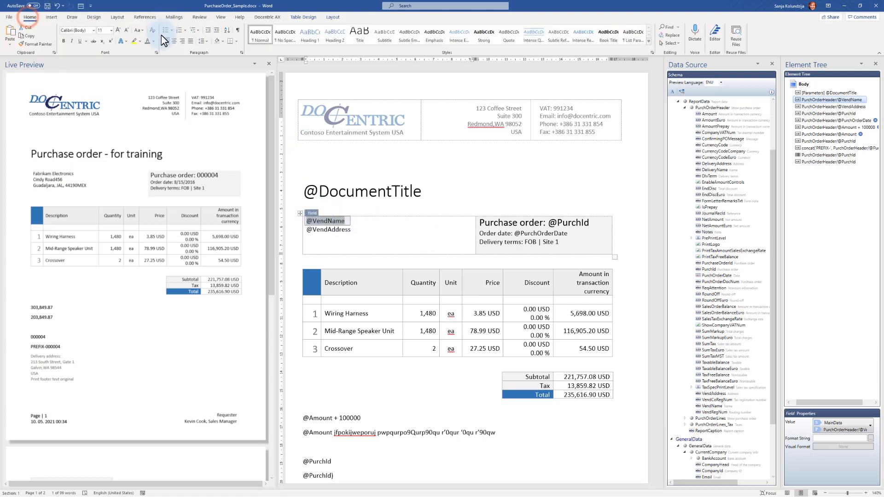
click(155, 41)
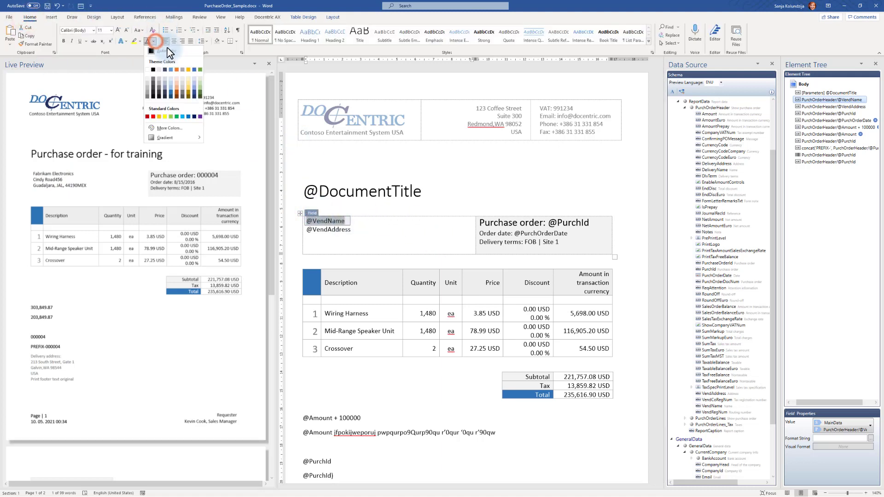
click(155, 118)
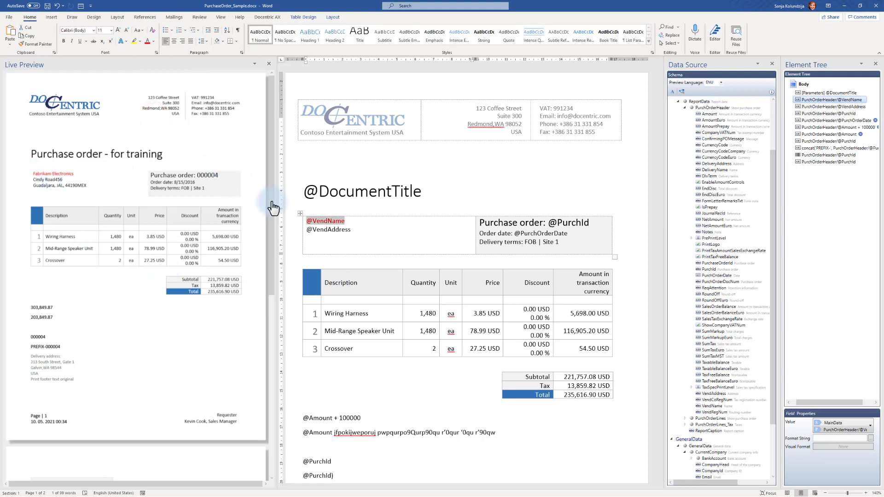
click(74, 176)
click(329, 229)
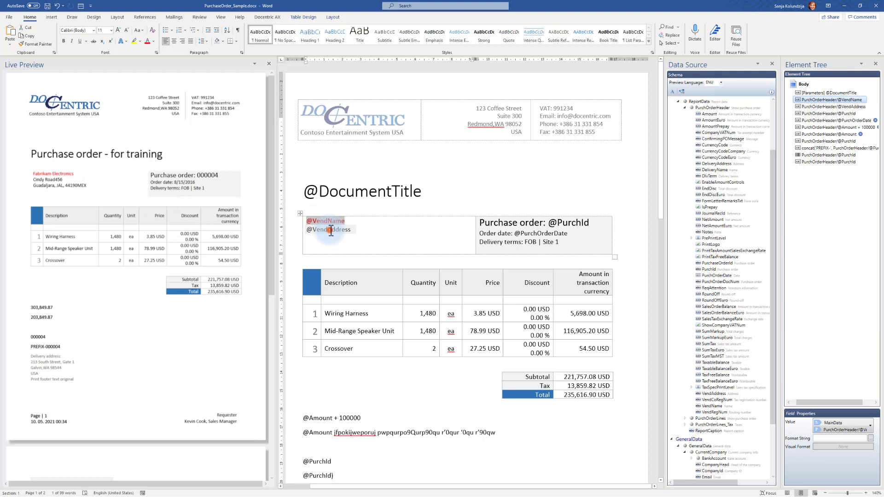
click(55, 184)
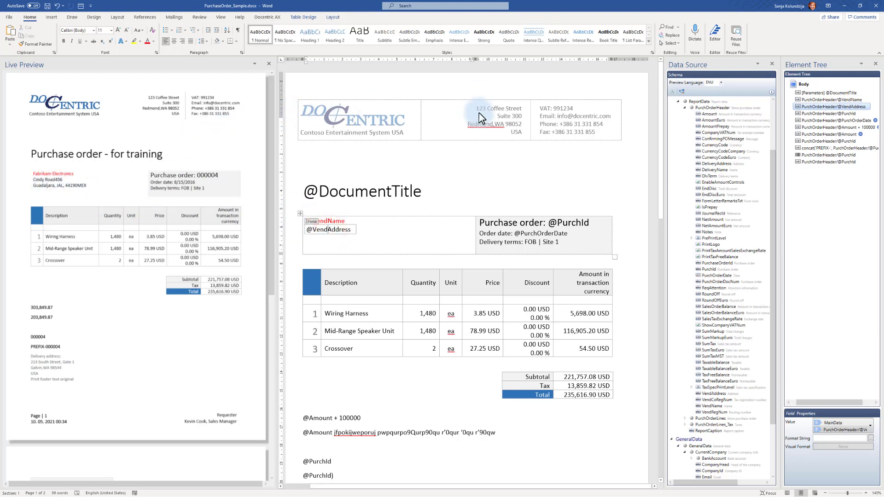
double_click(360, 112)
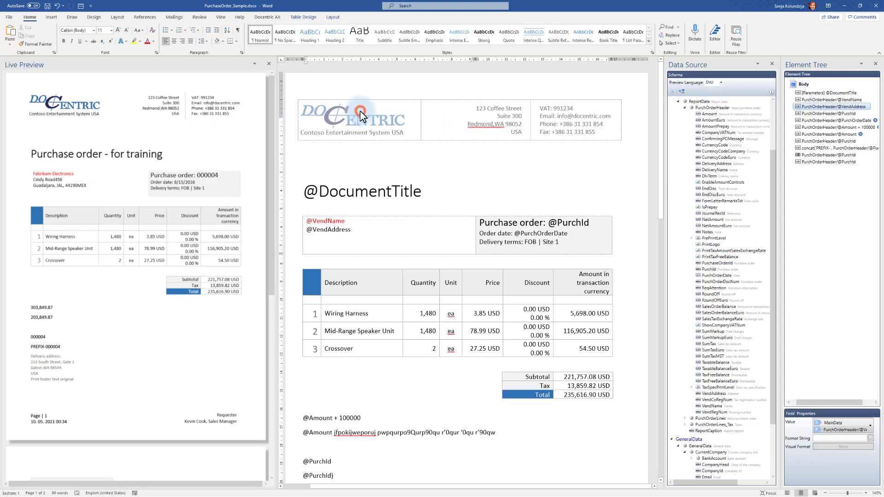
click(399, 109)
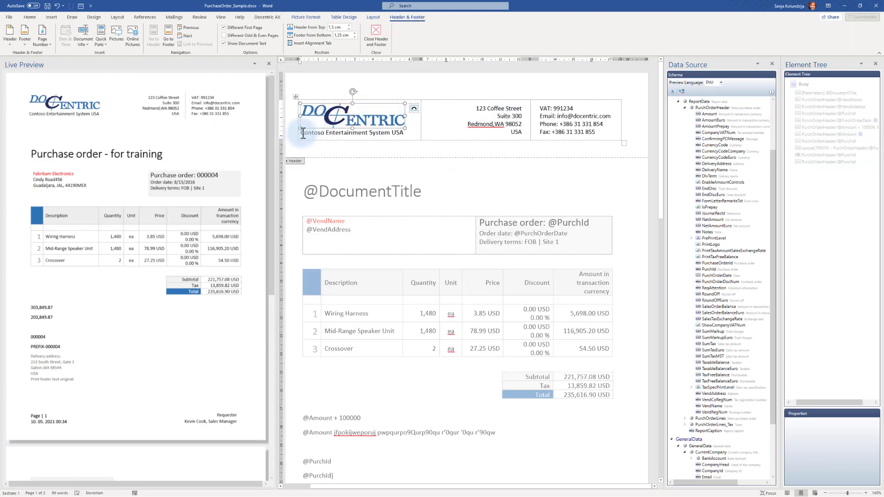
drag(301, 132, 401, 133)
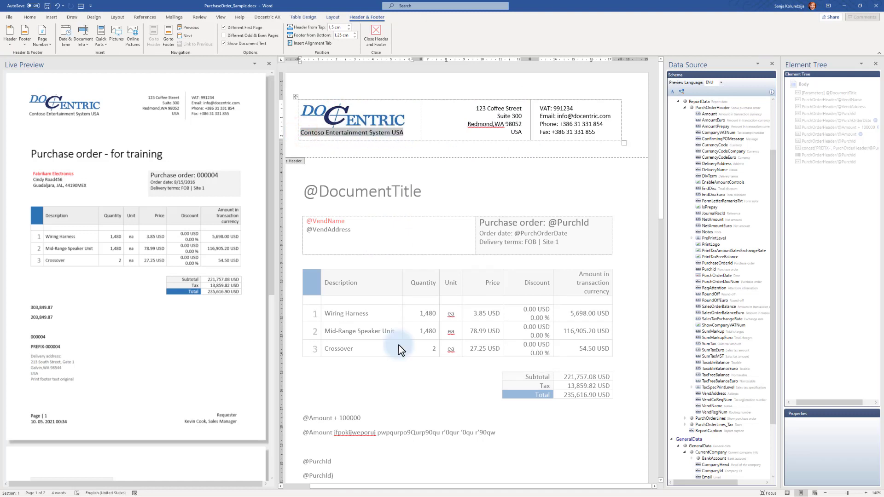
click(685, 108)
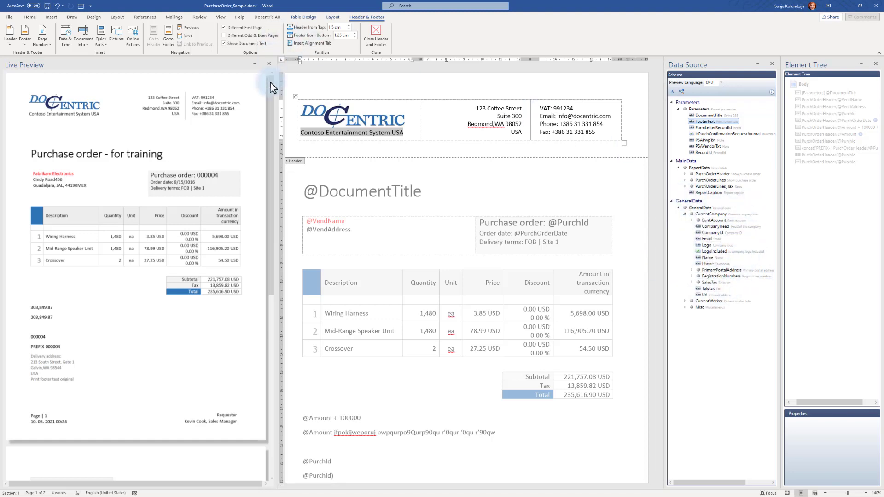
click(271, 18)
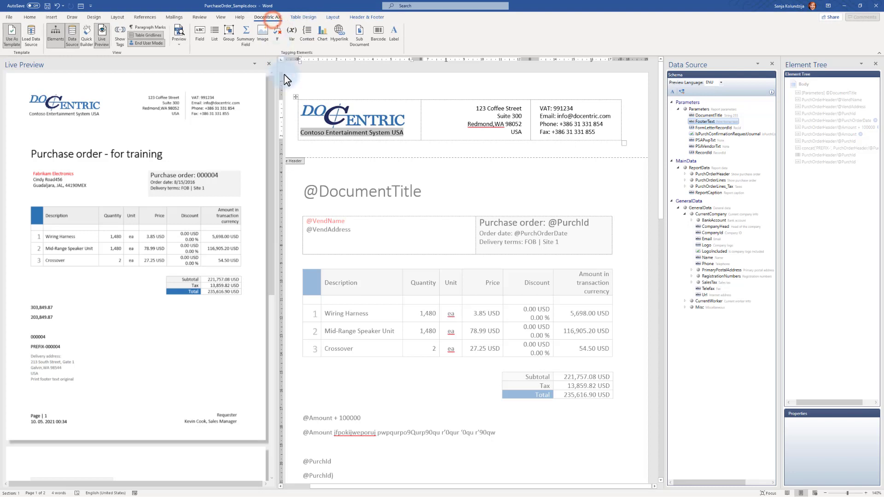
click(199, 33)
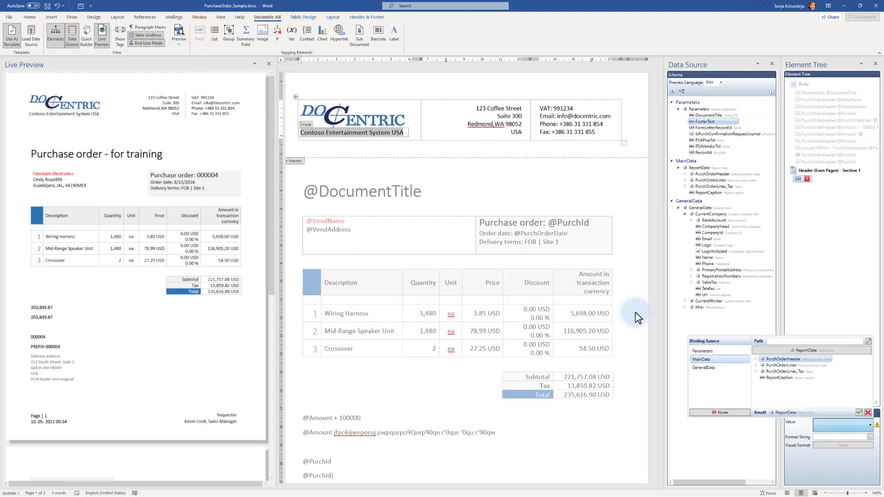
click(707, 368)
double_click(759, 360)
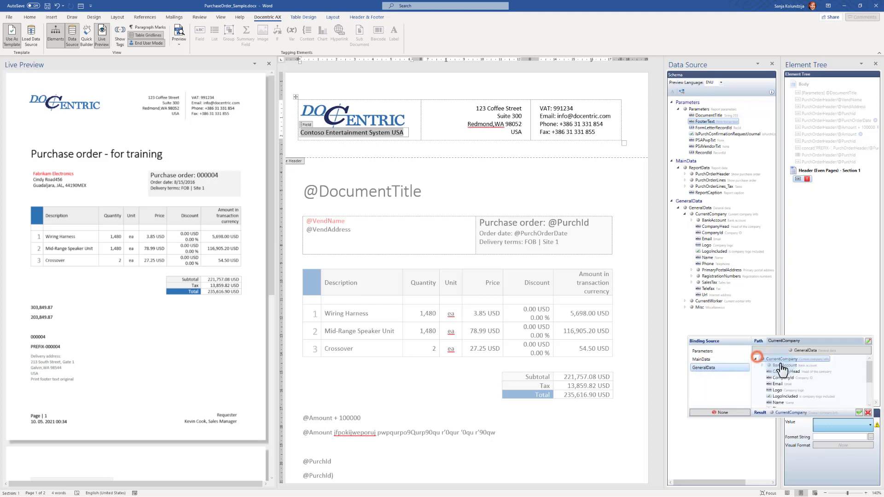
click(777, 403)
click(779, 403)
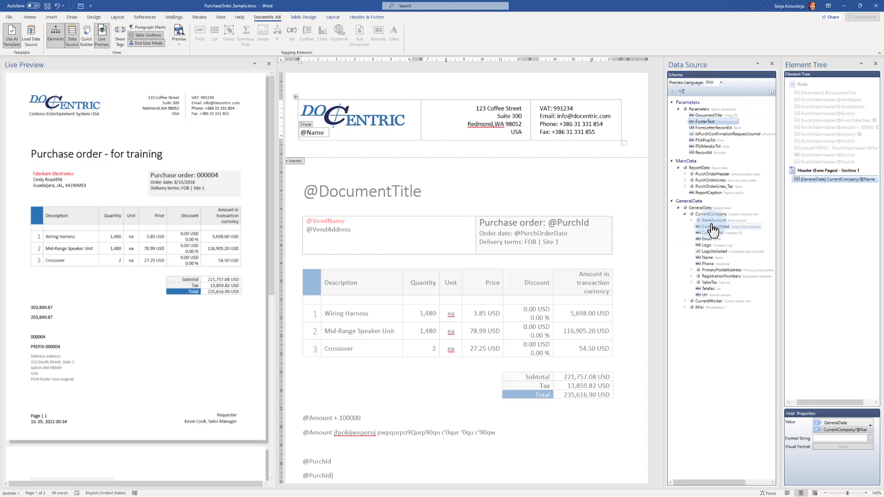
click(480, 108)
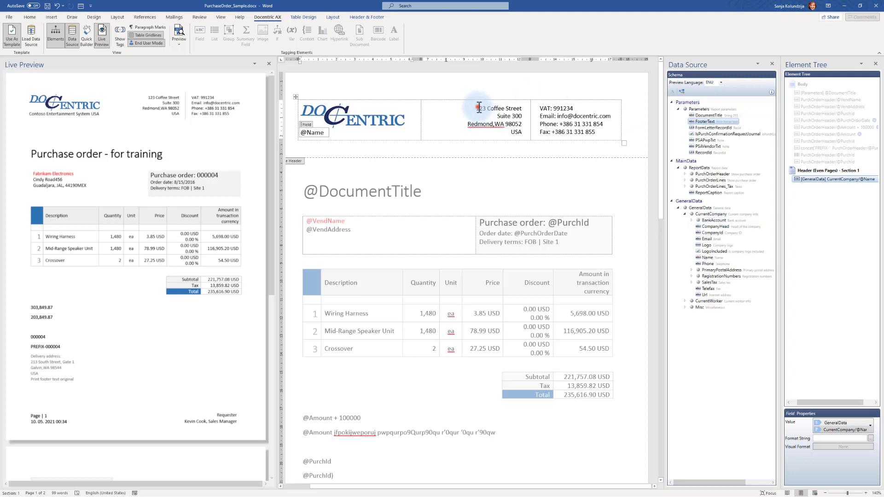
drag(479, 108, 521, 134)
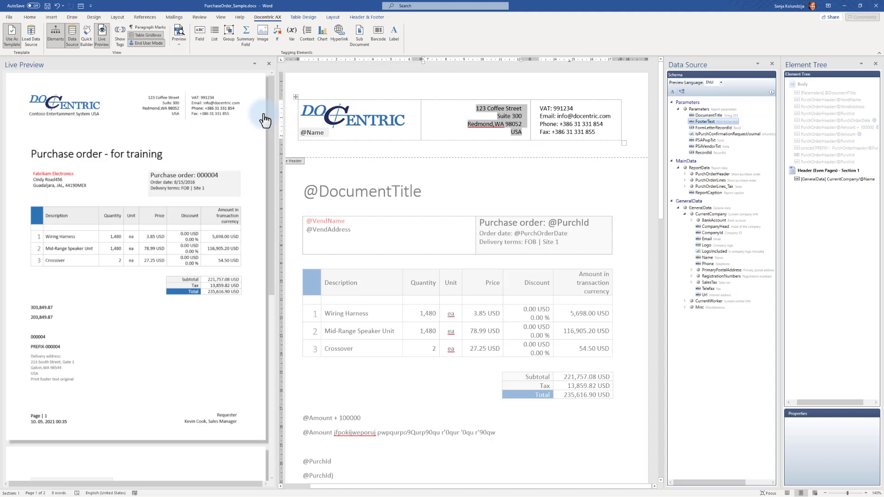
click(200, 33)
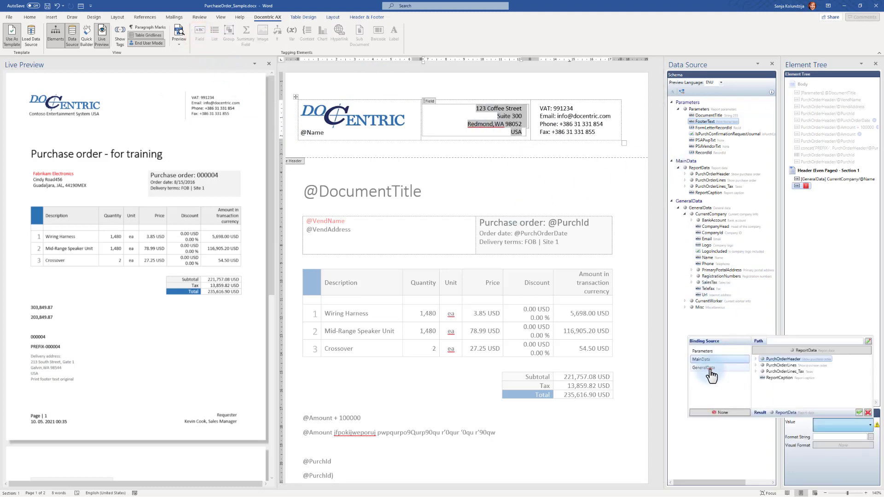
click(711, 370)
double_click(756, 358)
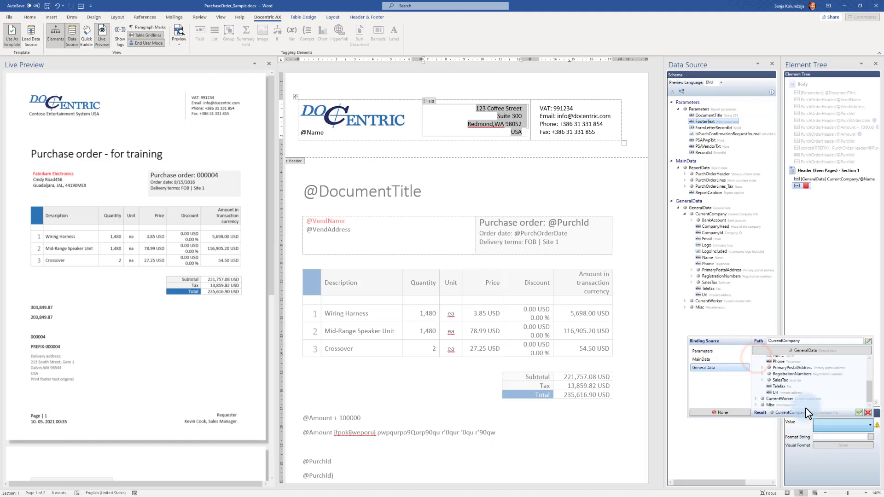
click(762, 367)
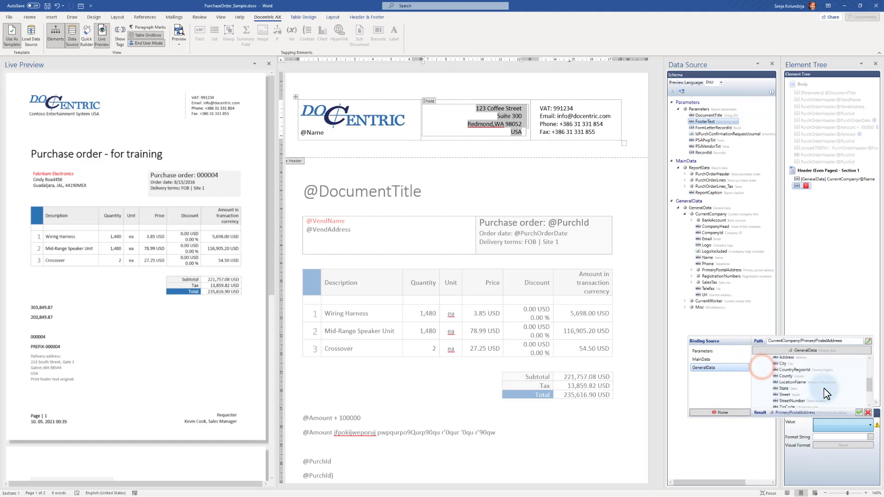
double_click(786, 360)
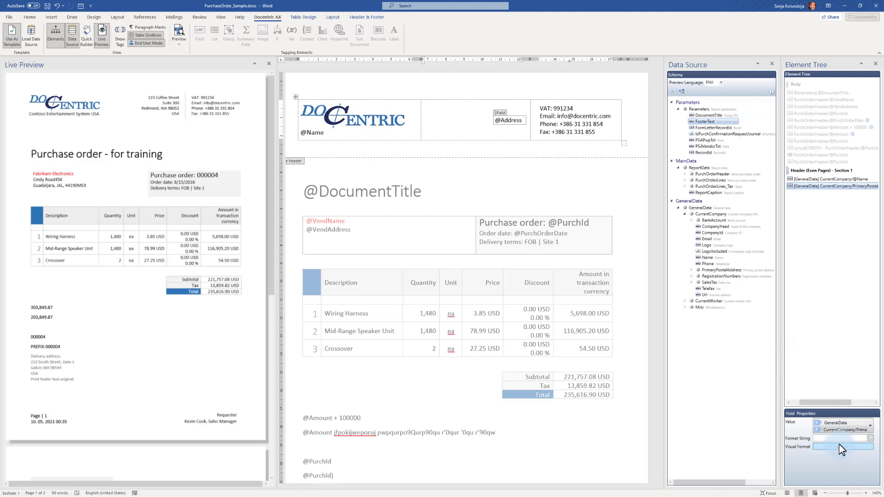
click(558, 111)
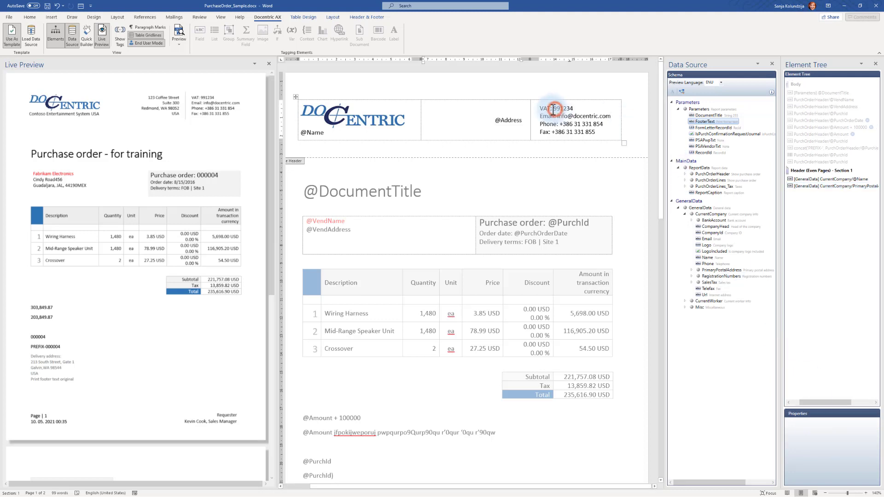
drag(553, 109, 555, 131)
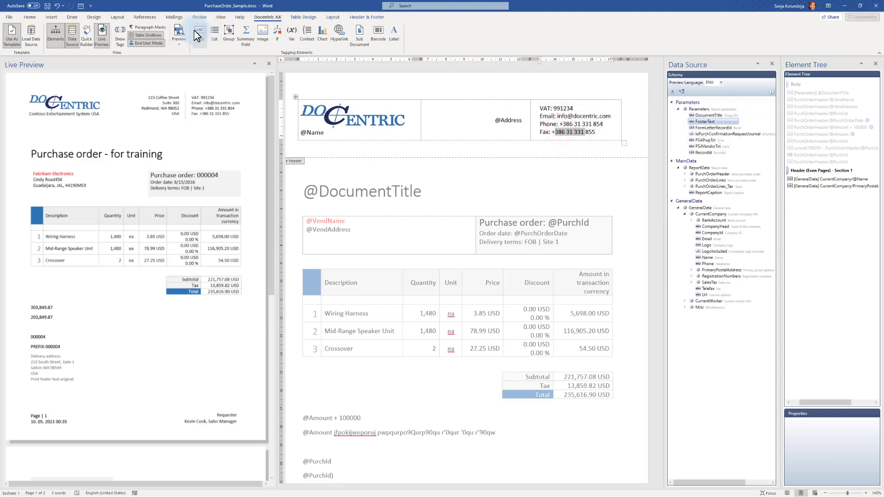
click(731, 213)
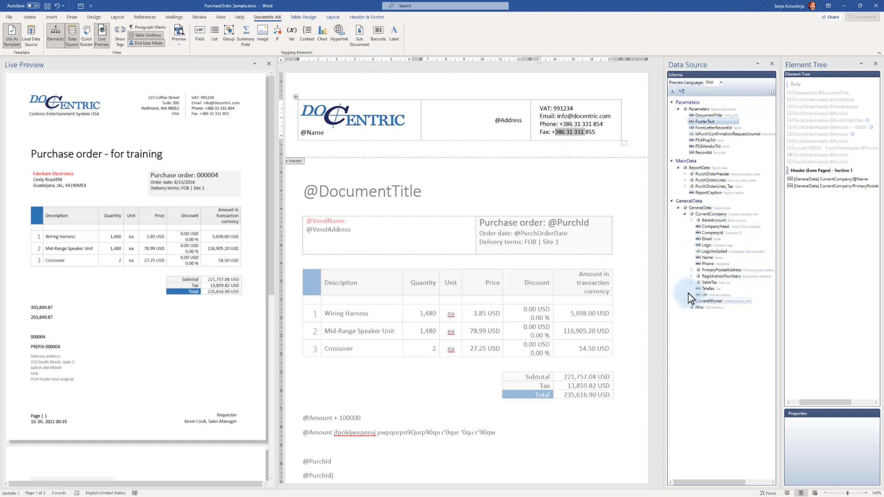
click(631, 195)
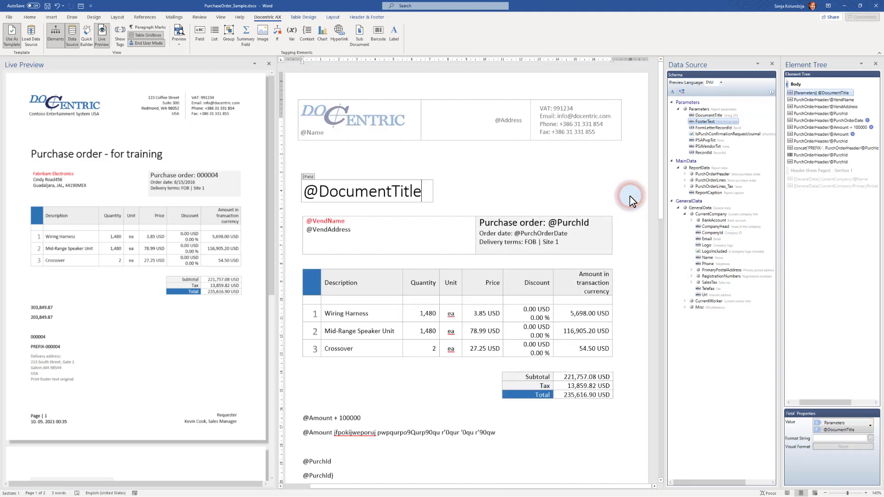